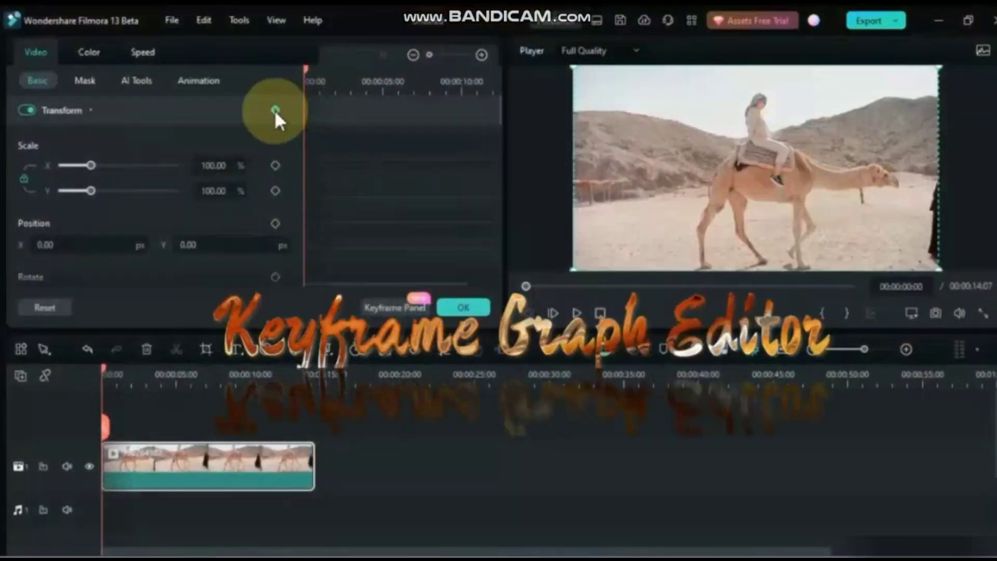
Add Transform keyframes to the camel clip at its start and at a later playhead position
click(274, 110)
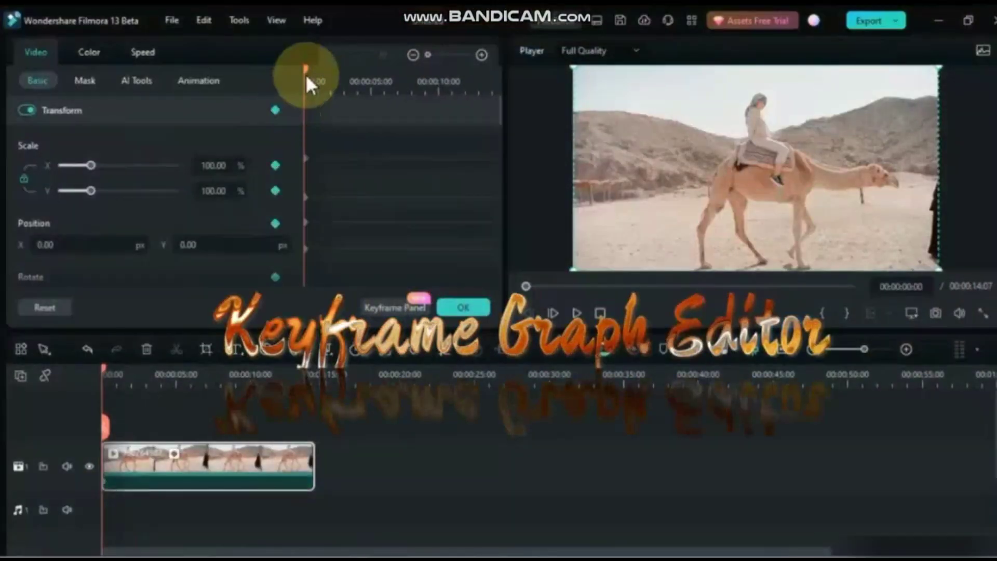
drag(305, 73, 338, 79)
click(276, 110)
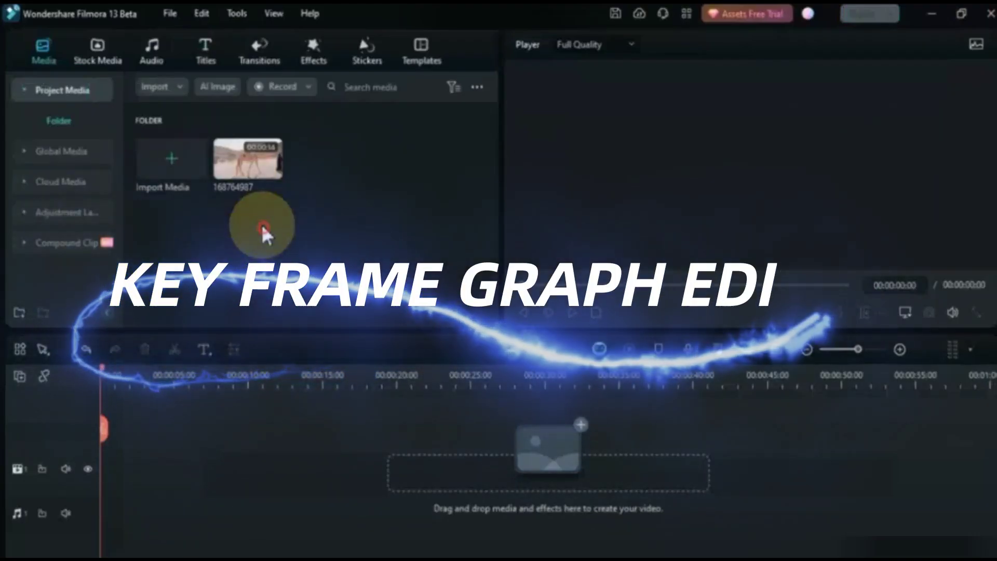
Place the camel clip on the timeline and add a starting Transform keyframe in the Keyframe Panel
drag(263, 234, 164, 463)
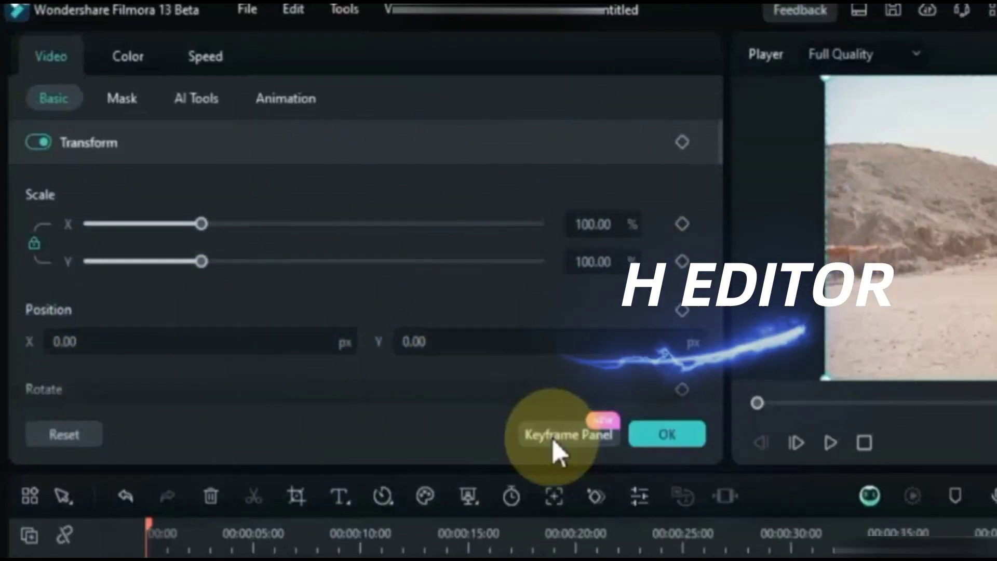
click(382, 306)
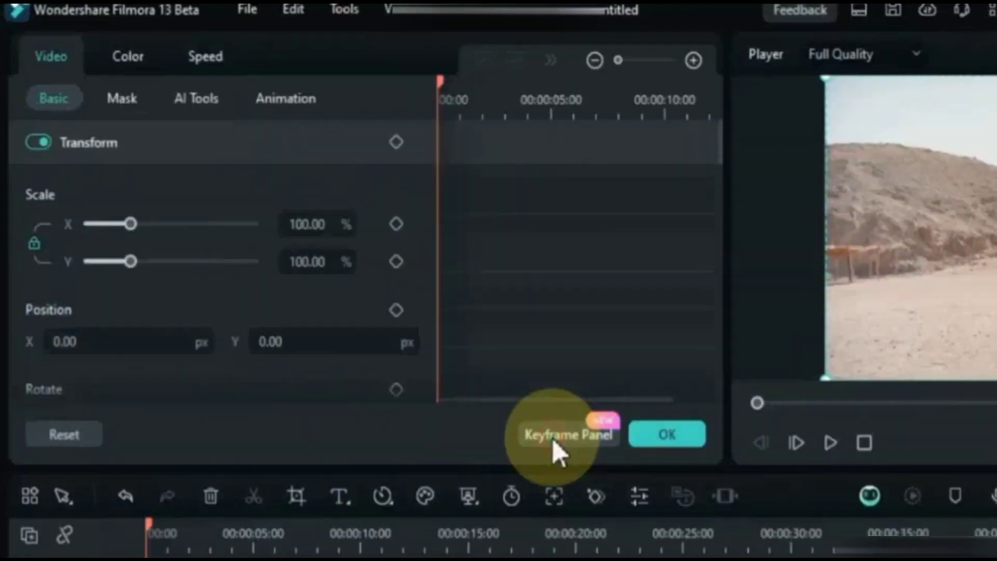
click(396, 142)
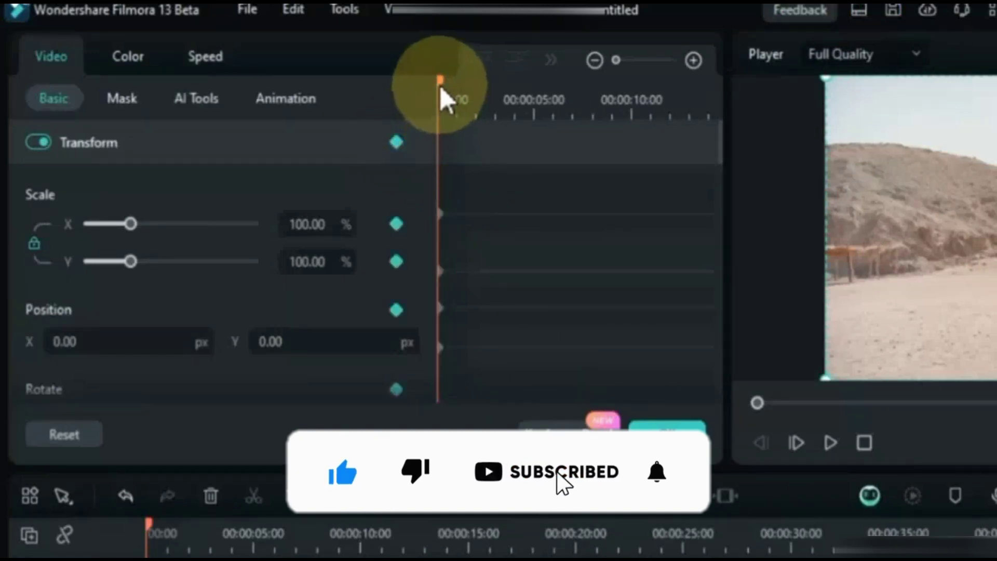
At about 2.5 s, keyframe Scale to 158% and Position Y to -156.52
drag(440, 86, 492, 98)
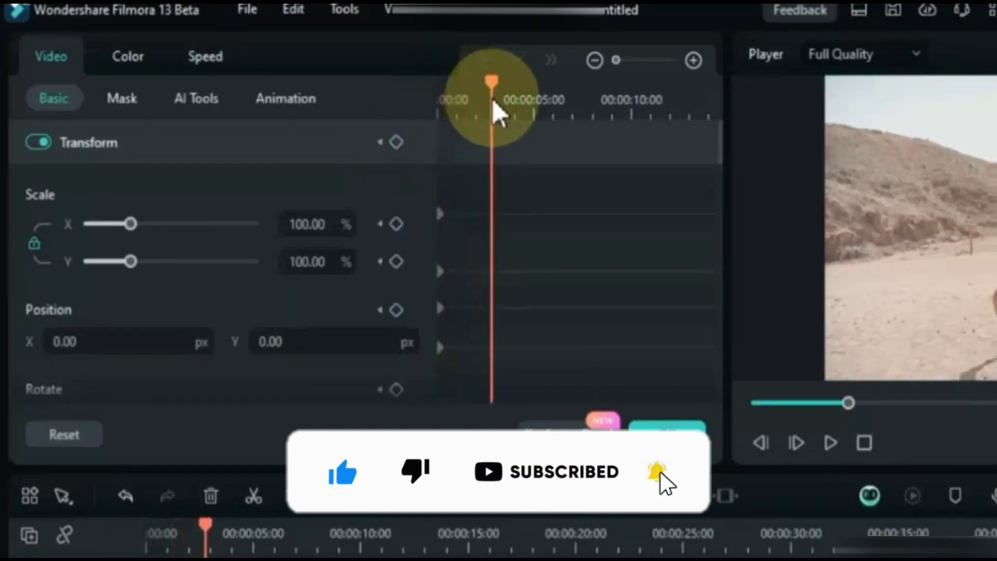
click(396, 144)
mouse_move(322, 222)
mouse_down()
mouse_move(296, 222)
mouse_move(311, 224)
mouse_up()
drag(276, 341, 259, 342)
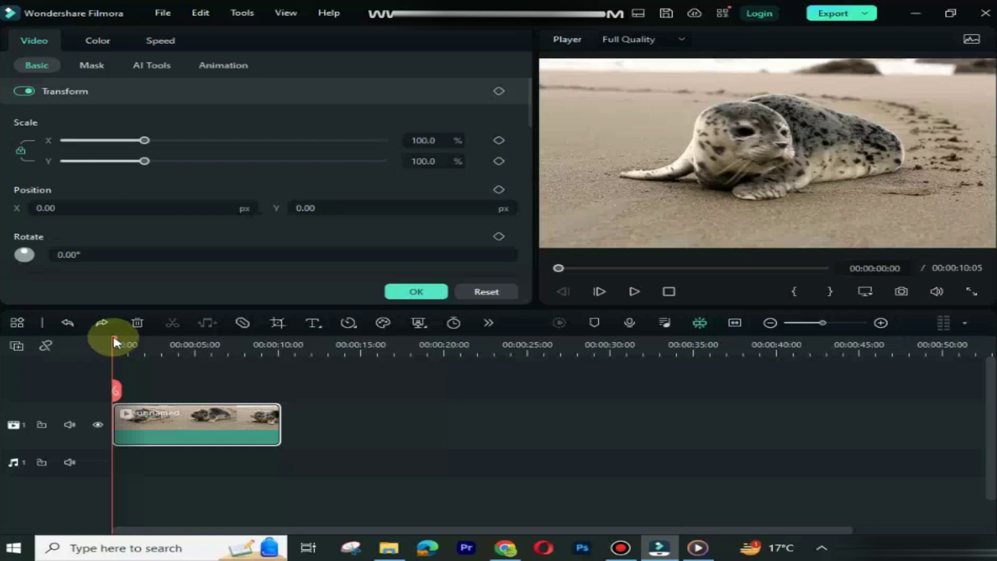
Move the playhead to about 00:00:00:24 and keyframe the seal clip's Scale to 185%
mouse_move(130, 342)
mouse_down()
mouse_move(115, 343)
mouse_move(150, 333)
mouse_move(127, 340)
mouse_up()
drag(144, 140, 213, 141)
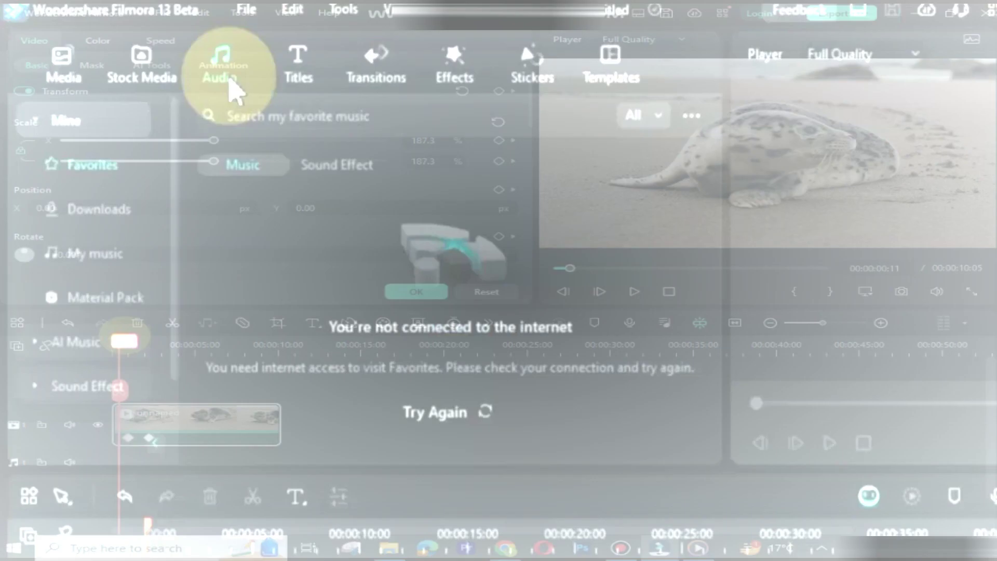
click(230, 83)
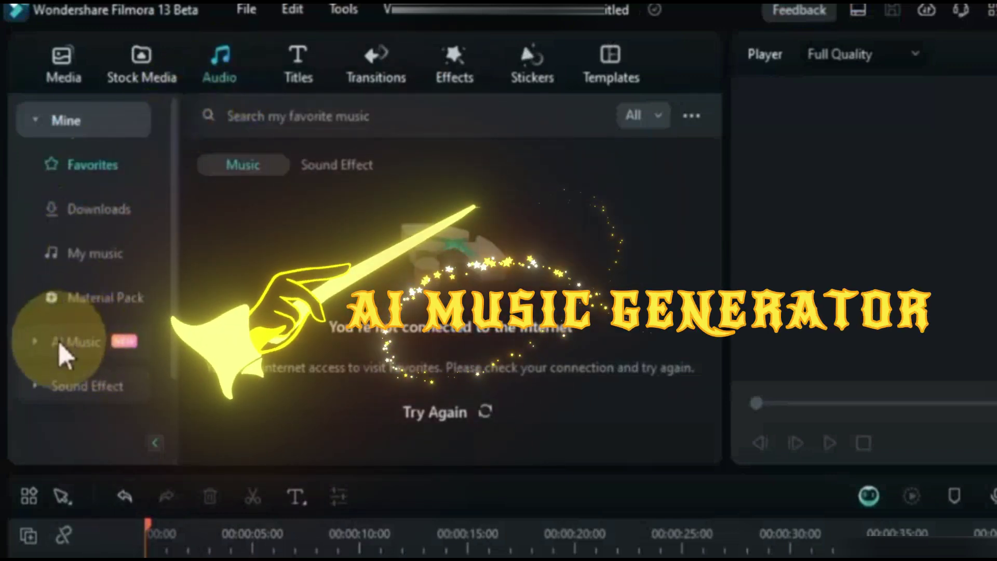
Browse the AI Music category and open the AI music Tool page
click(34, 342)
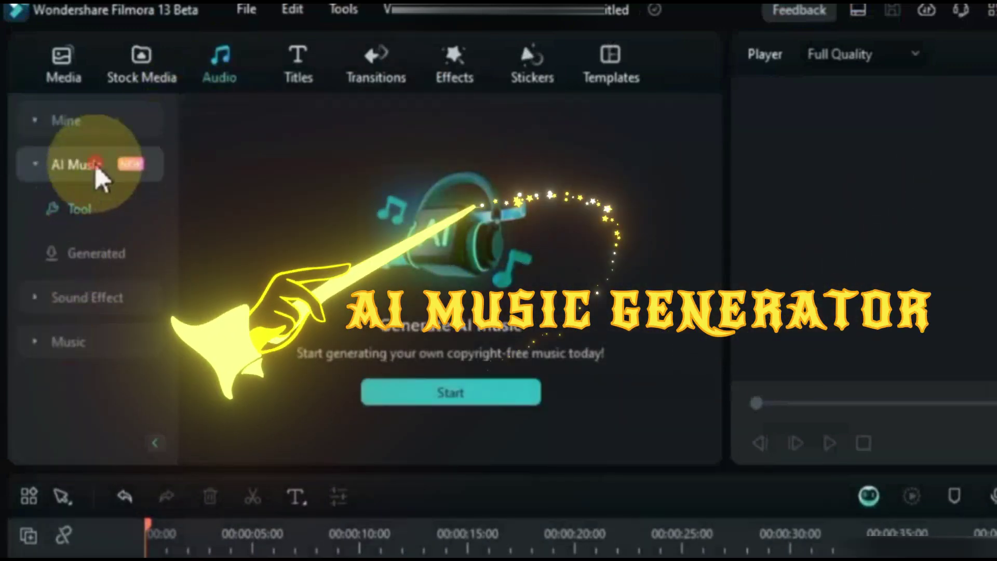
click(95, 164)
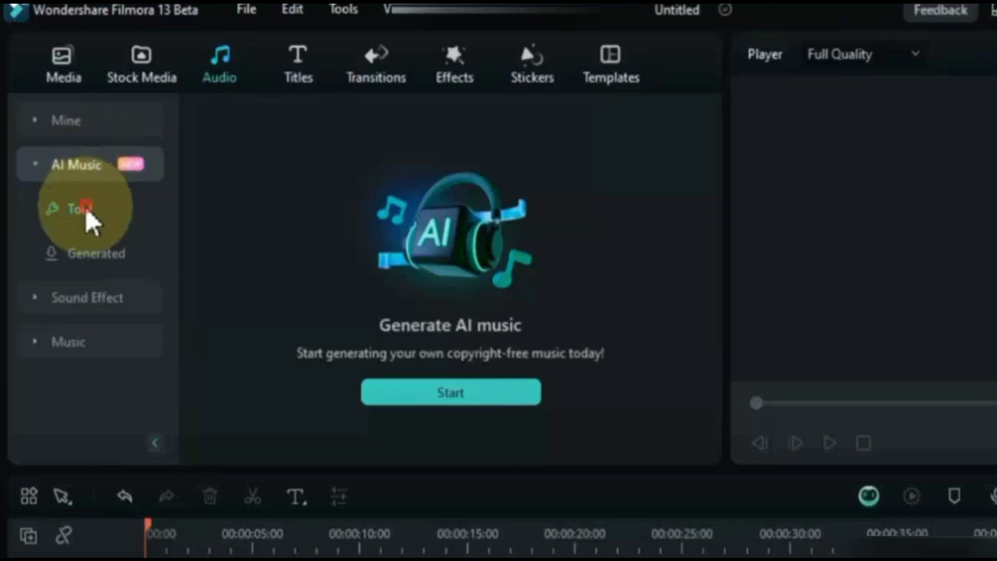
click(88, 262)
click(106, 219)
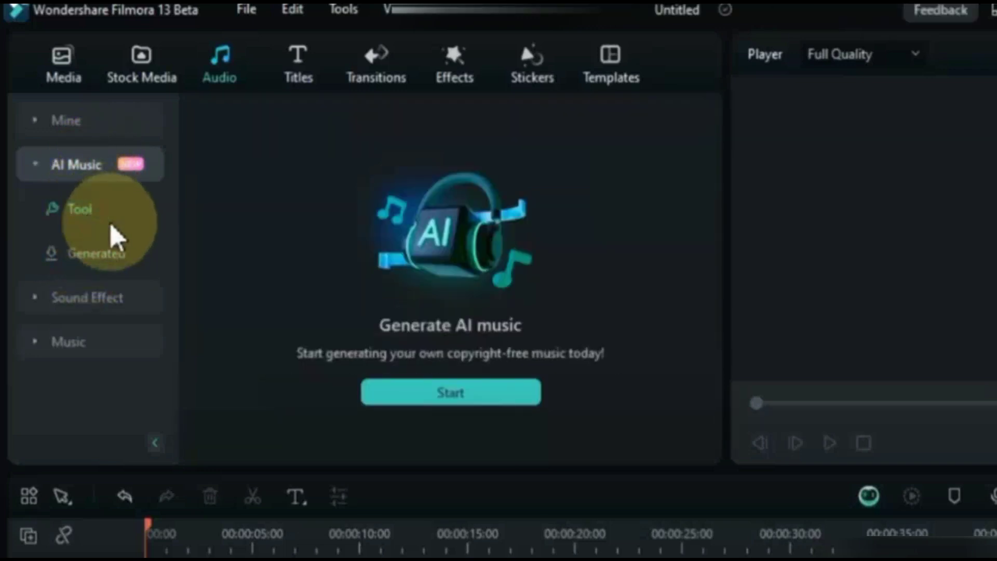
Generate three Epic-mood AI music tracks with a 03:25 duration
click(422, 389)
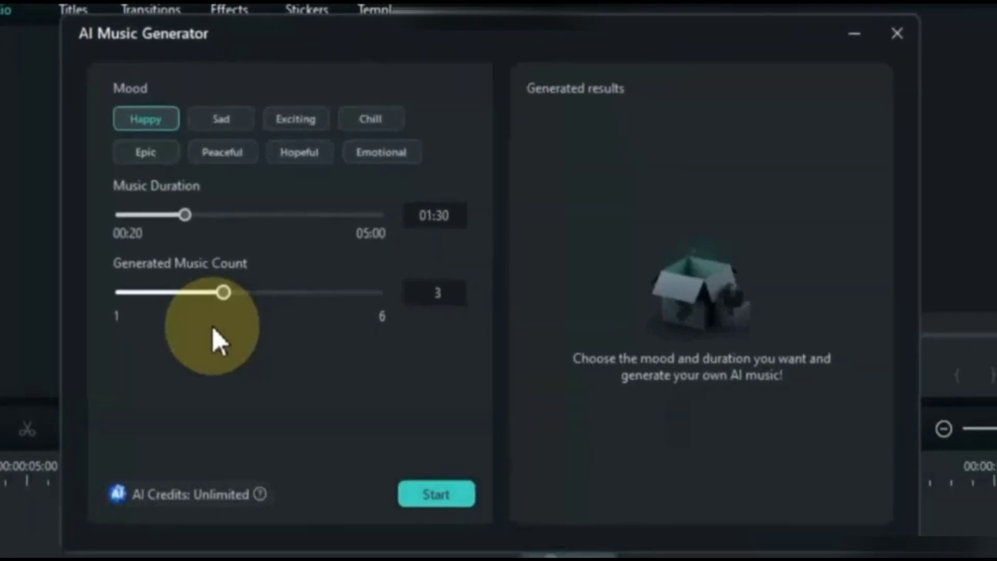
click(381, 152)
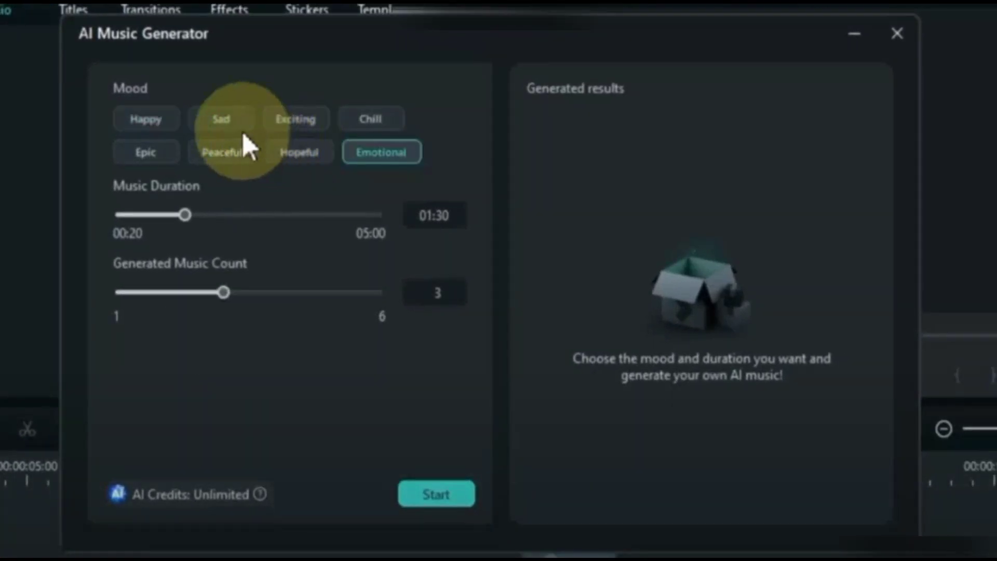
click(141, 156)
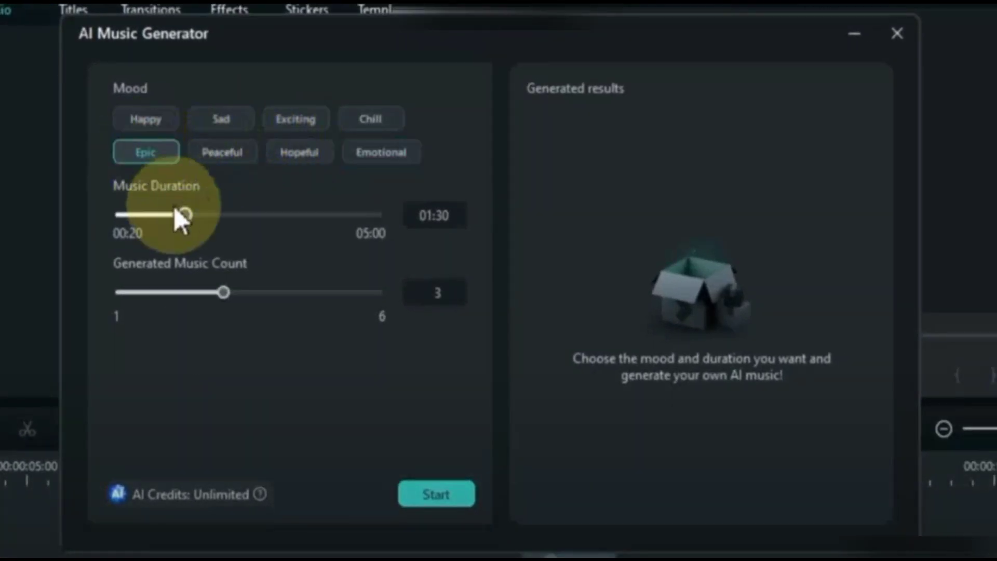
drag(181, 215, 291, 224)
drag(224, 293, 247, 301)
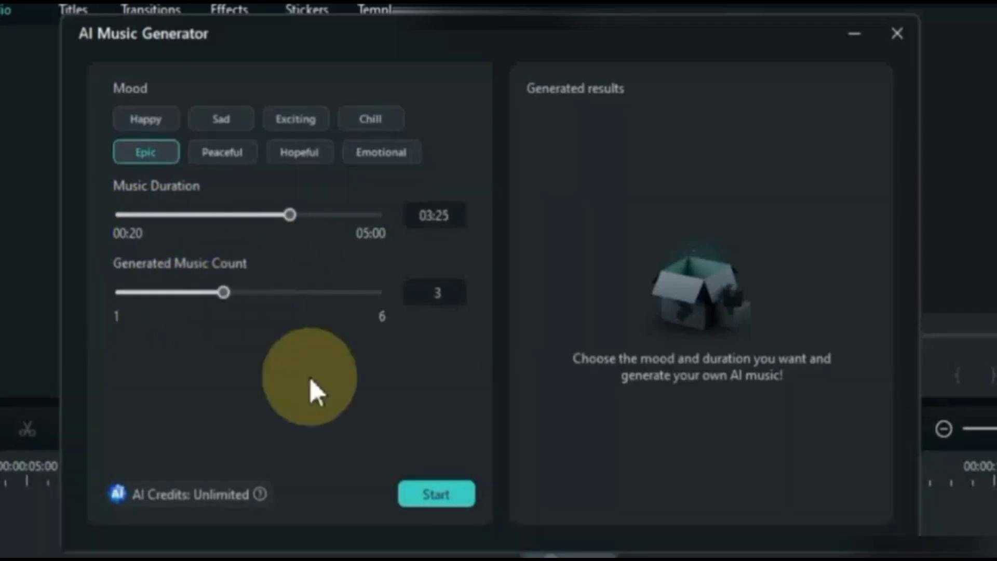
click(437, 496)
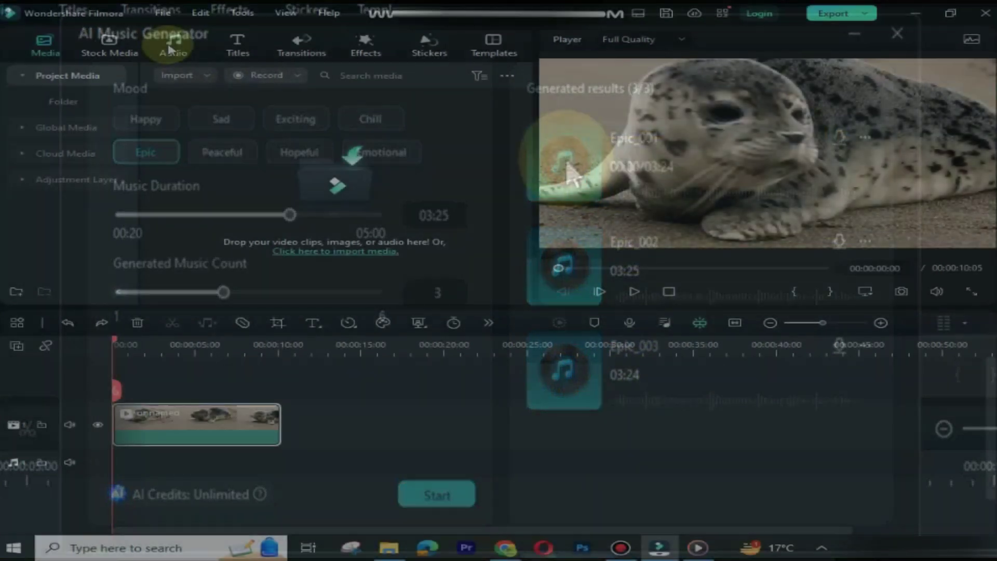
Show the Audio library's Music categories with the Corporate tracks
click(169, 46)
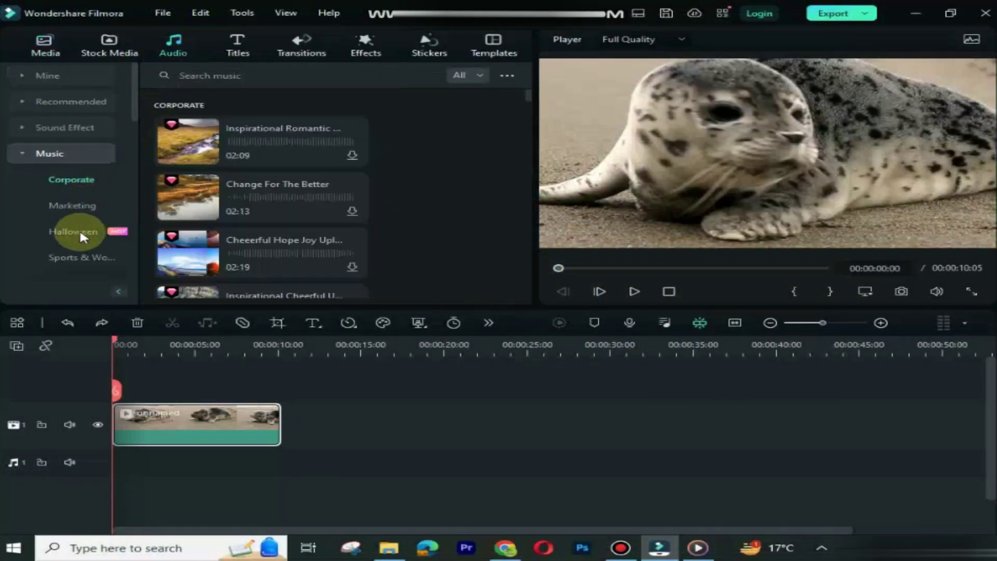
click(21, 154)
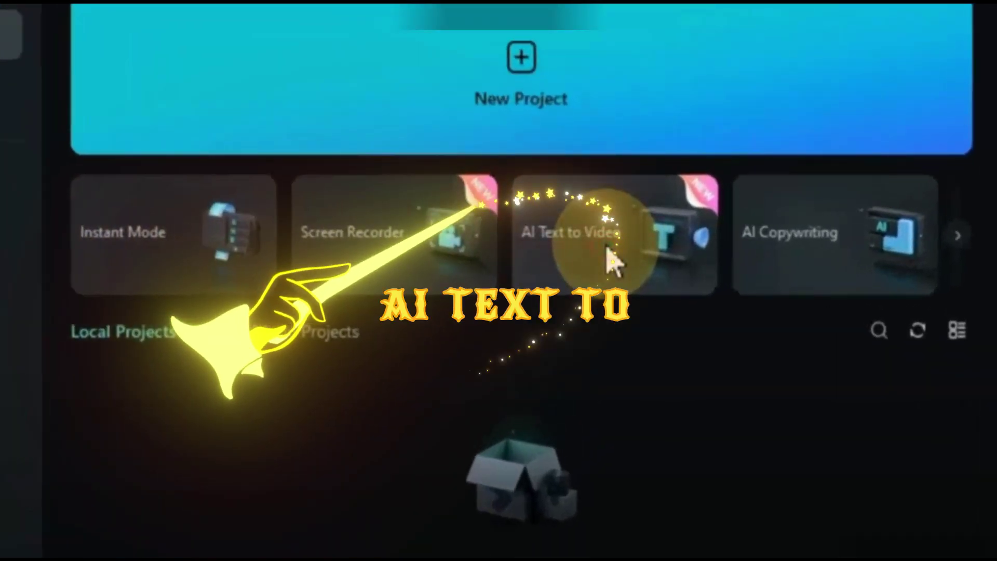
Enter the 'Story of the Lion and the Mouse' text in AI Text to Video
click(608, 260)
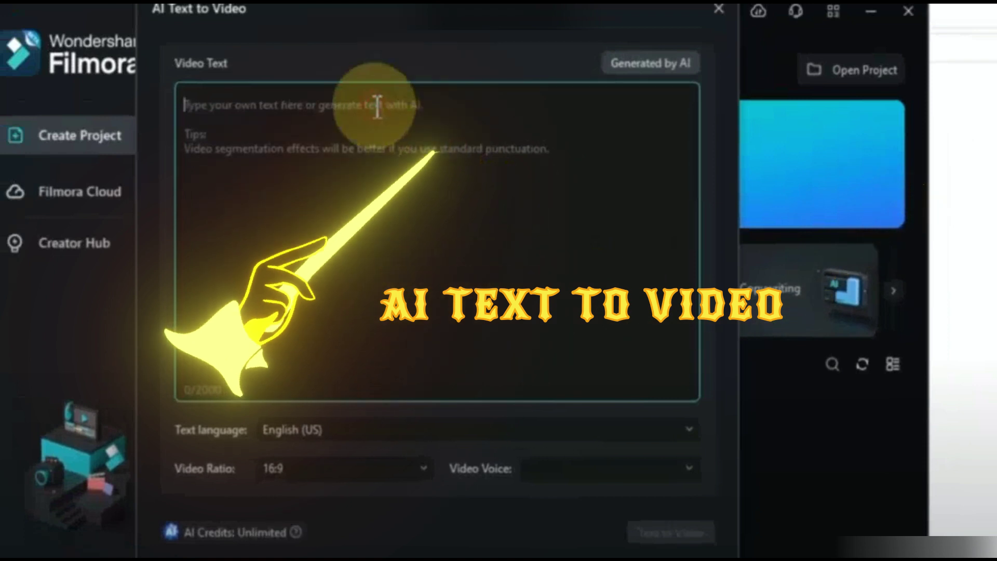
text(Story of the Lion and the Mouse.)
key(Return)
text(Once upon a time, a lion a)
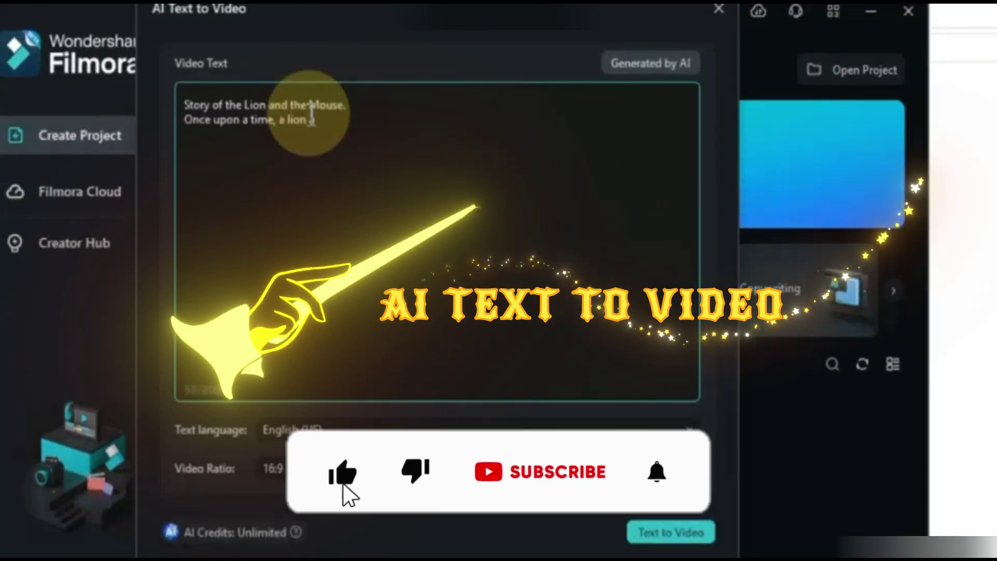
text(ccidentally stepped on a mouse. The)
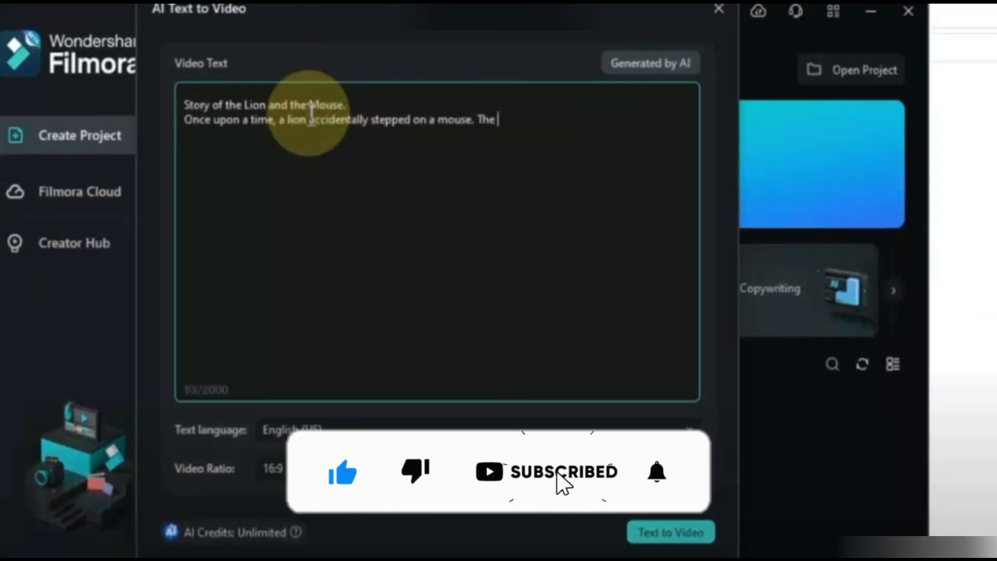
text( mouse begged for forgive)
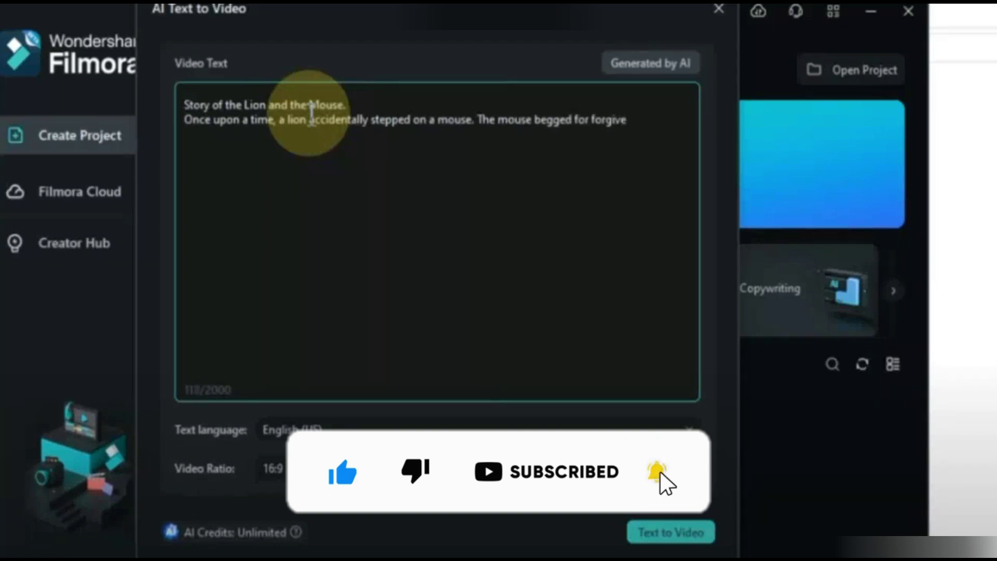
text(ness, and the lion spared its life.)
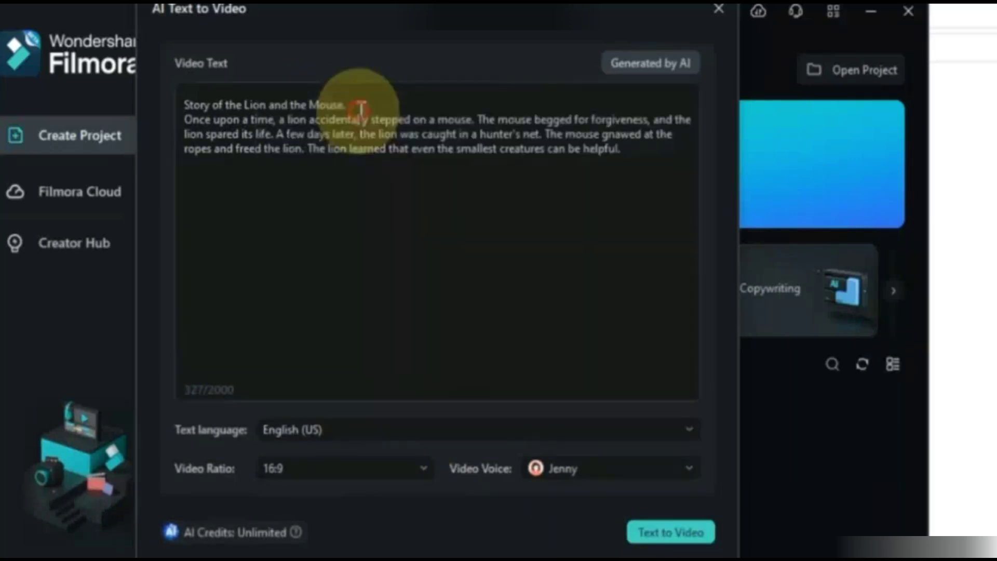
click(320, 447)
Keep 16:9, choose the Mark narration voice, and generate the video
click(319, 470)
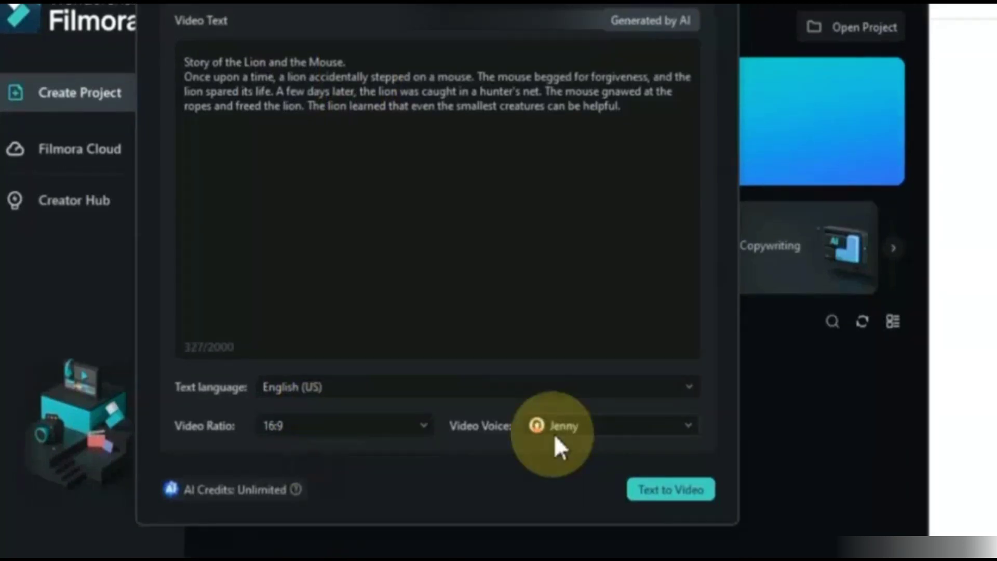
click(554, 438)
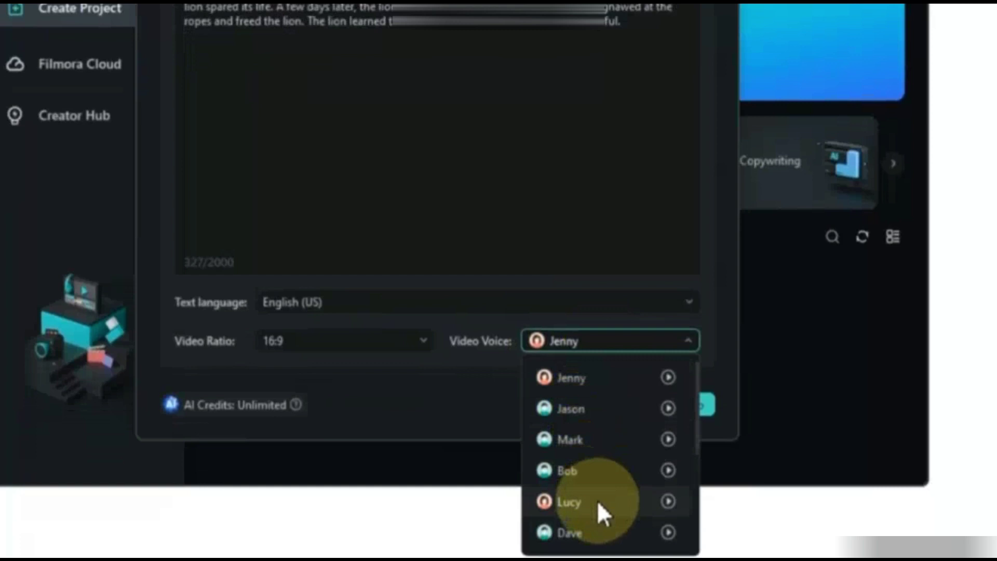
click(589, 441)
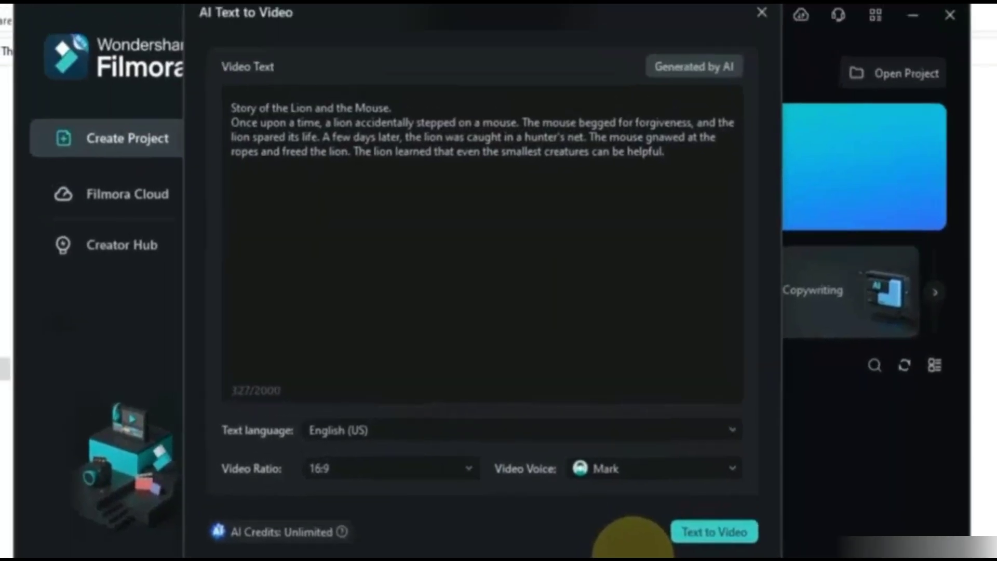
click(688, 457)
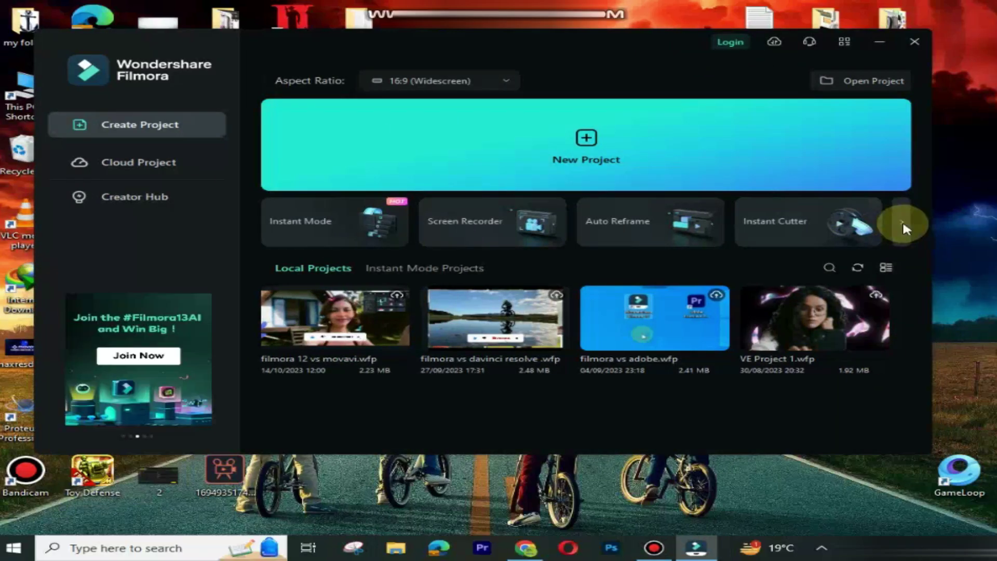
click(903, 220)
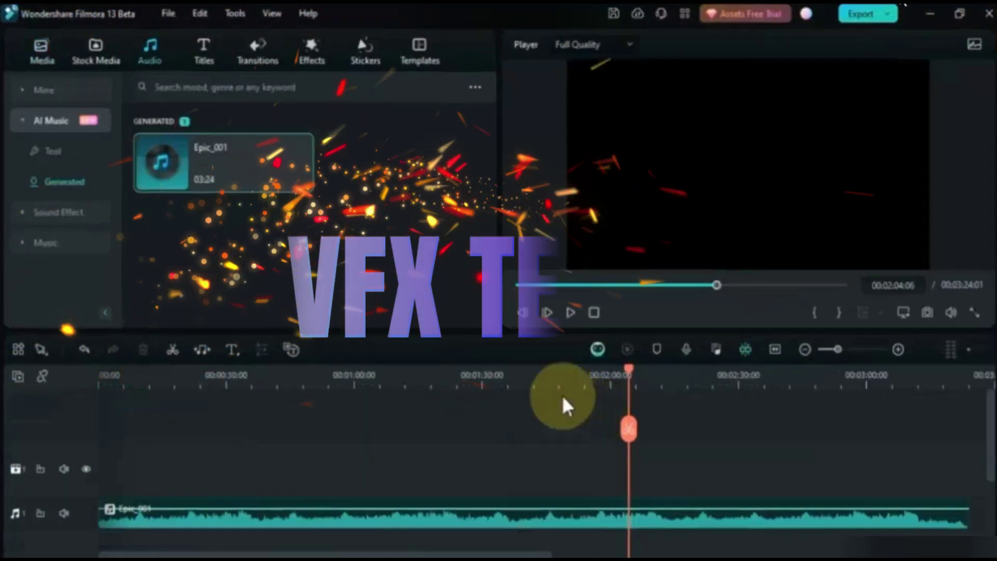
Apply the Poison Does Title from VFX Text and preview it around 7 seconds
click(210, 61)
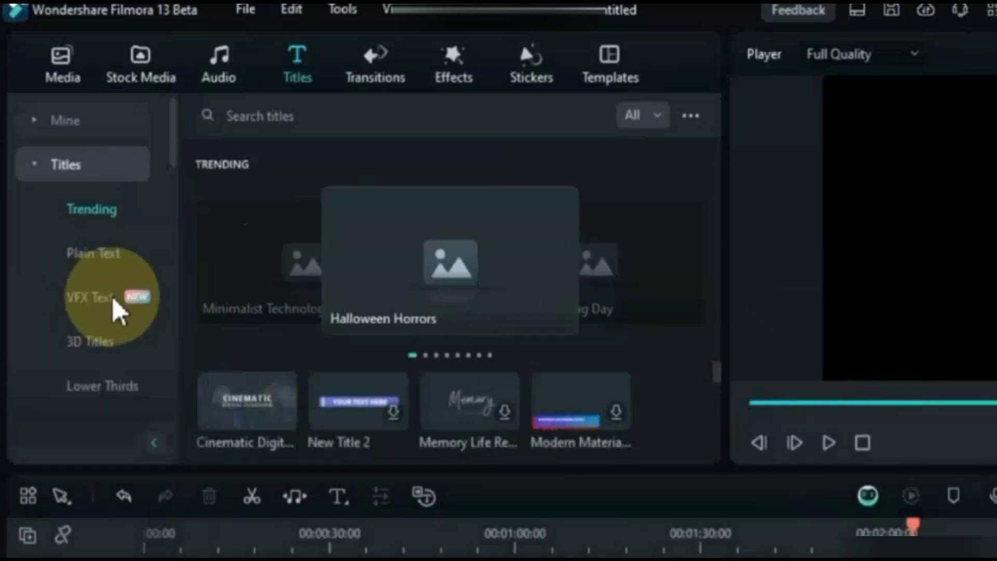
click(115, 302)
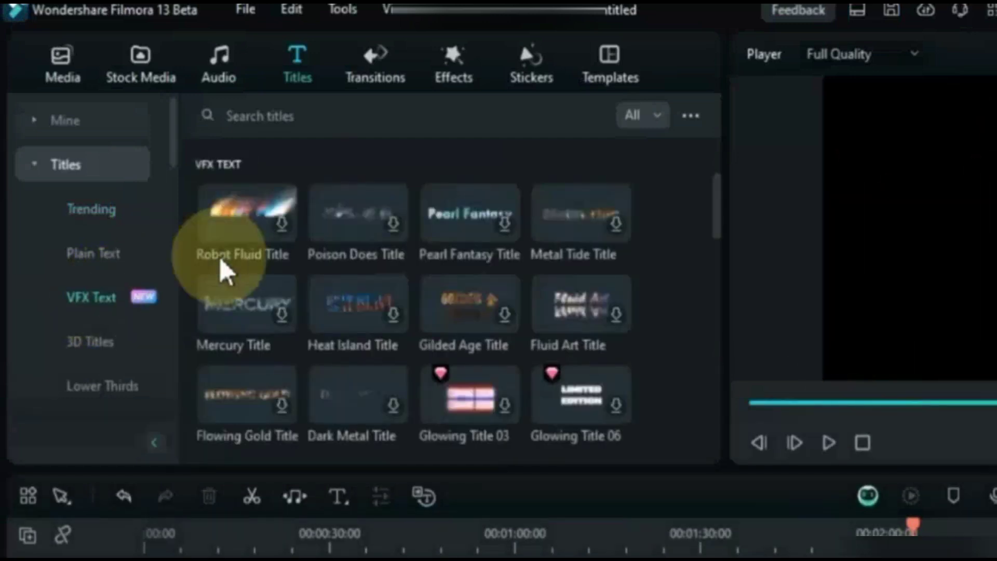
click(394, 233)
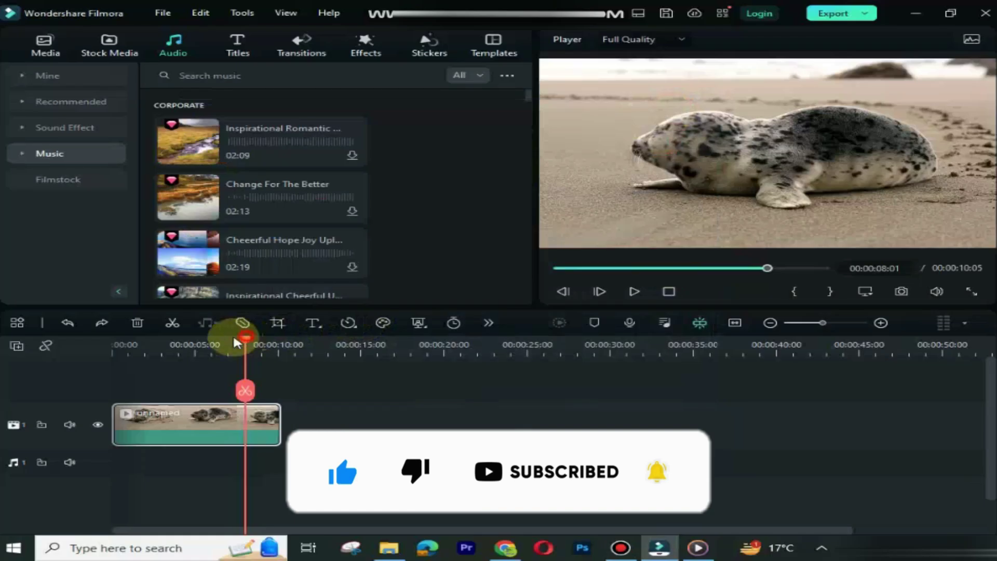
mouse_move(237, 343)
mouse_down()
mouse_move(185, 344)
mouse_move(232, 343)
mouse_up()
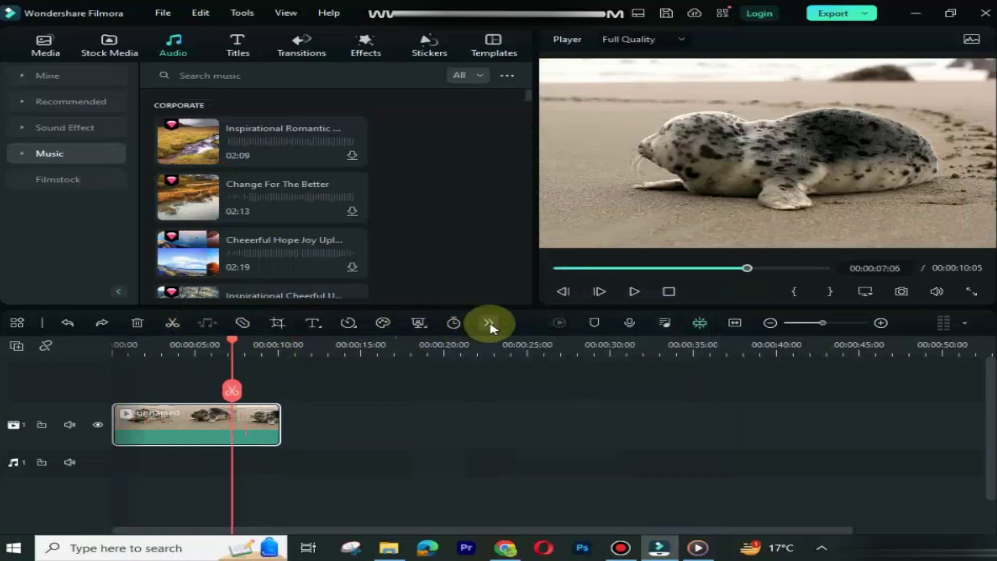
Use the timeline toolbar's » overflow button to reveal Motion Tracking, Keyframing and other tools
click(489, 323)
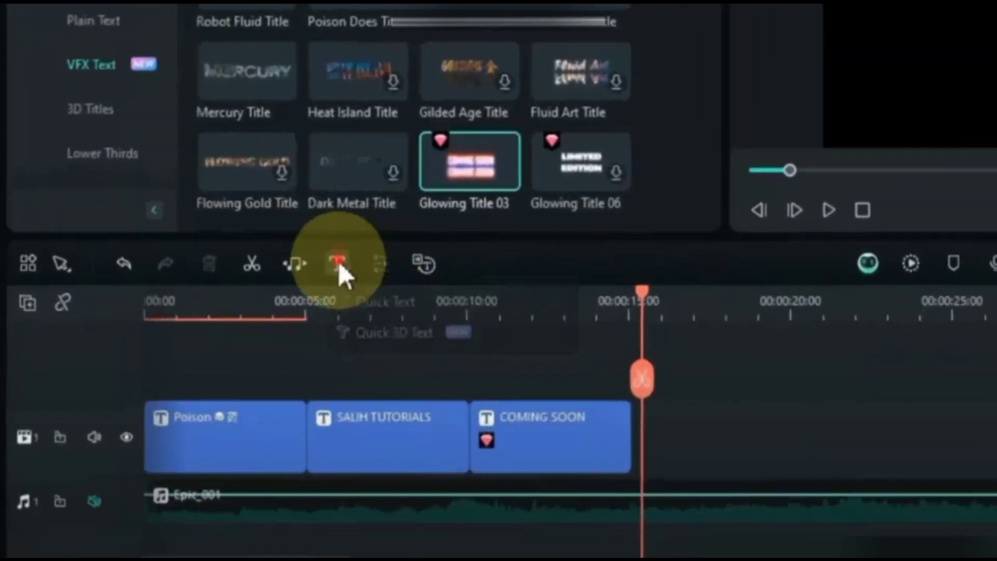
Add a Quick 3D Text clip and replace 'Text Here' with 'qUick 3D' plus a new line
click(338, 263)
click(470, 335)
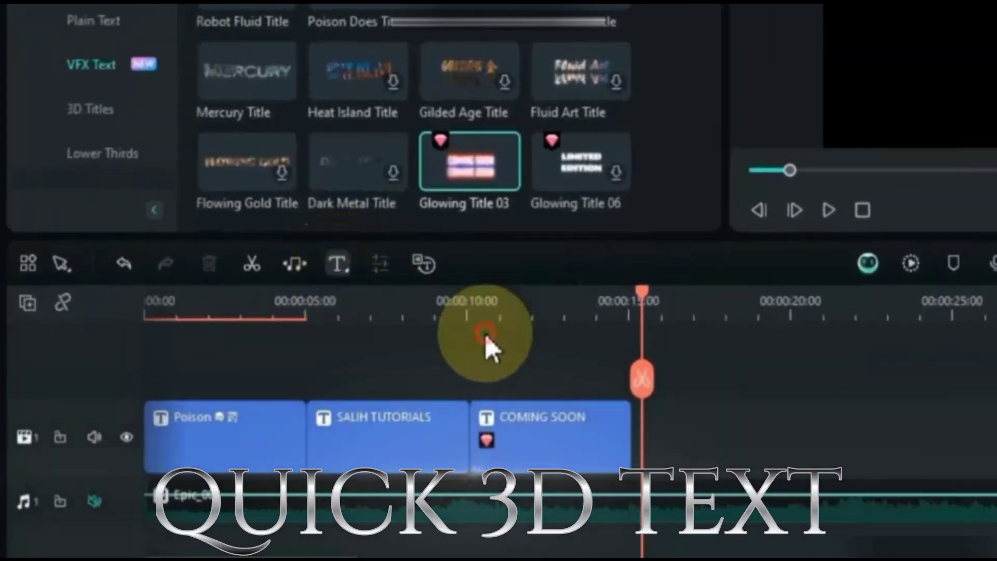
double_click(709, 457)
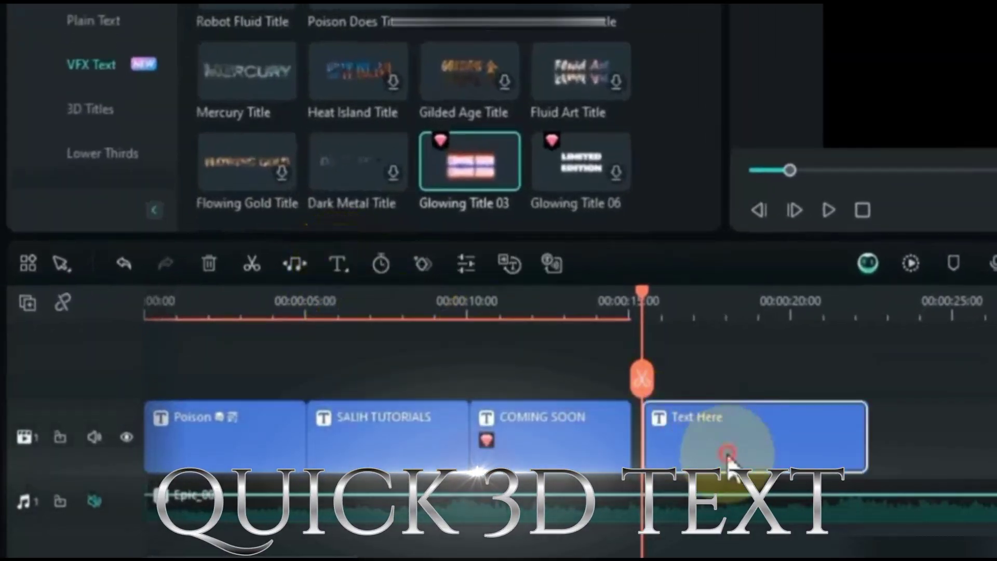
click(401, 220)
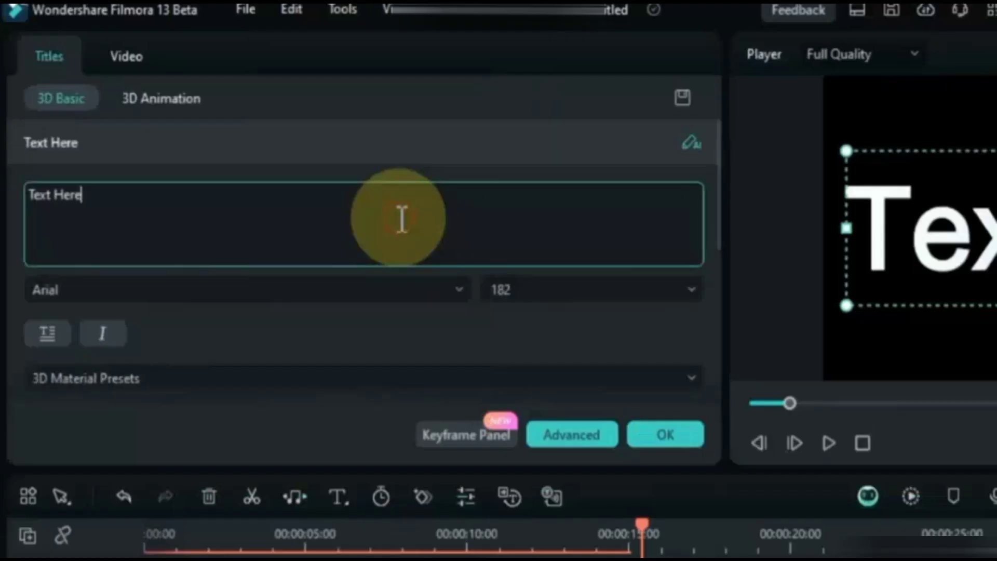
key(ctrl+a)
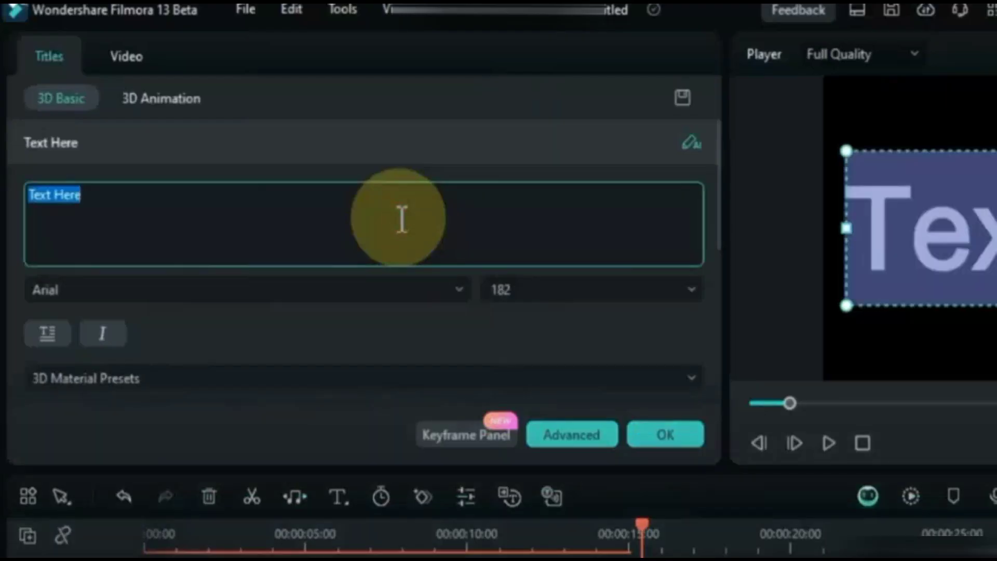
text(qUick )
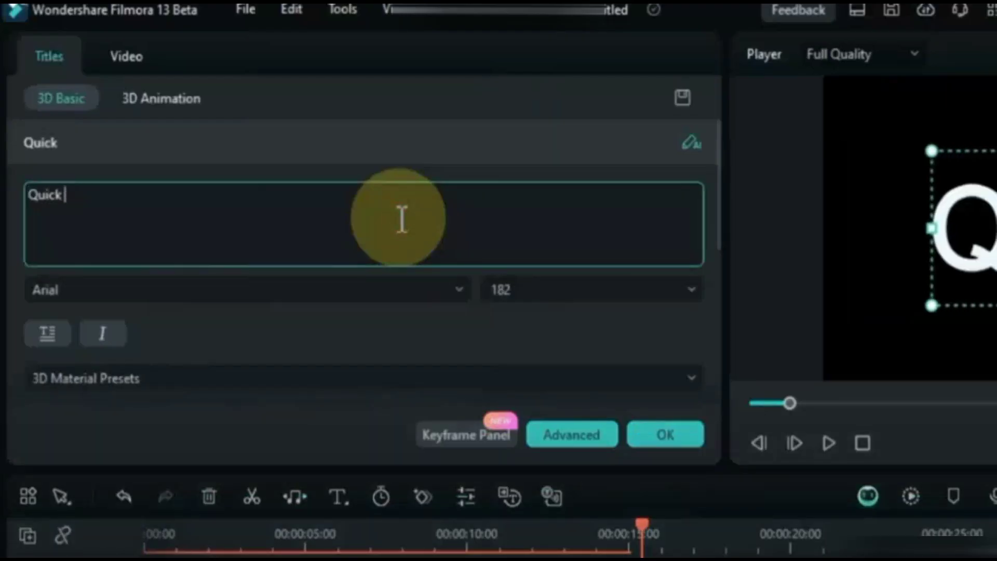
text(3D)
key(Return)
Finish the title with 'Text' and add a 3D Default Text clip above the seal video
text(Text)
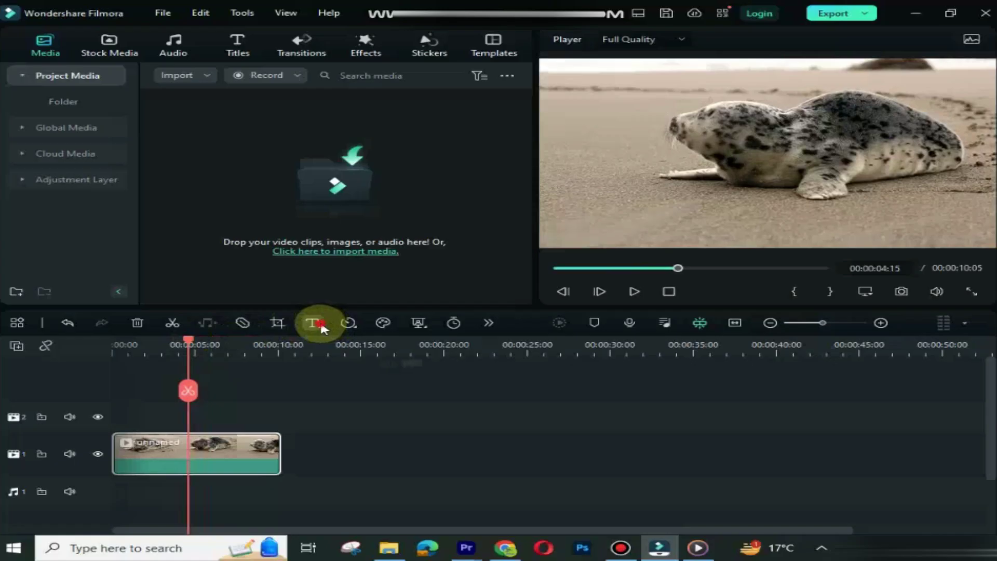
click(322, 326)
click(366, 359)
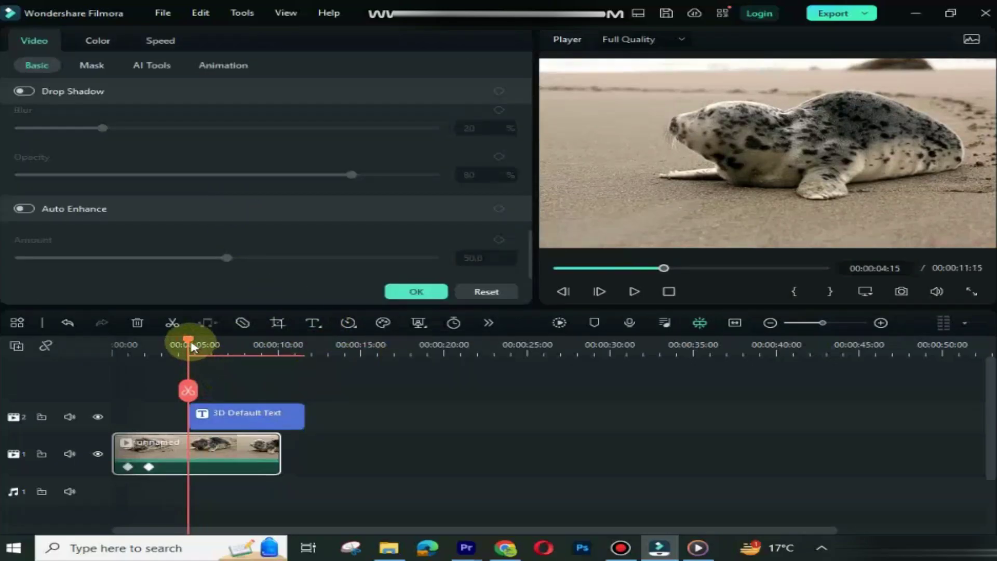
Open the 3D text clip's title settings and show its 3D Animation presets
mouse_move(193, 347)
mouse_down()
mouse_move(203, 347)
mouse_move(191, 344)
mouse_up()
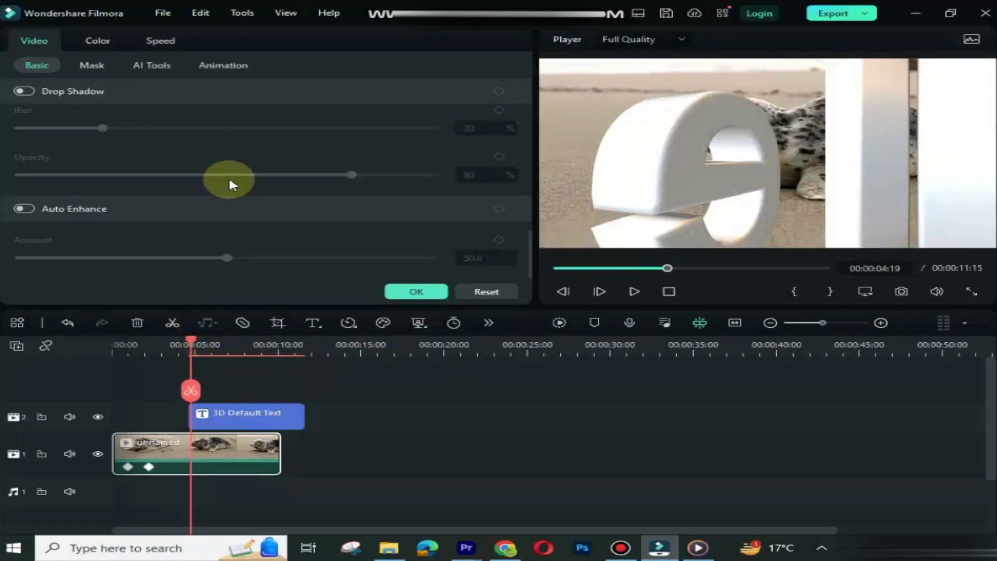
scroll(525, 166, up, 5)
click(211, 414)
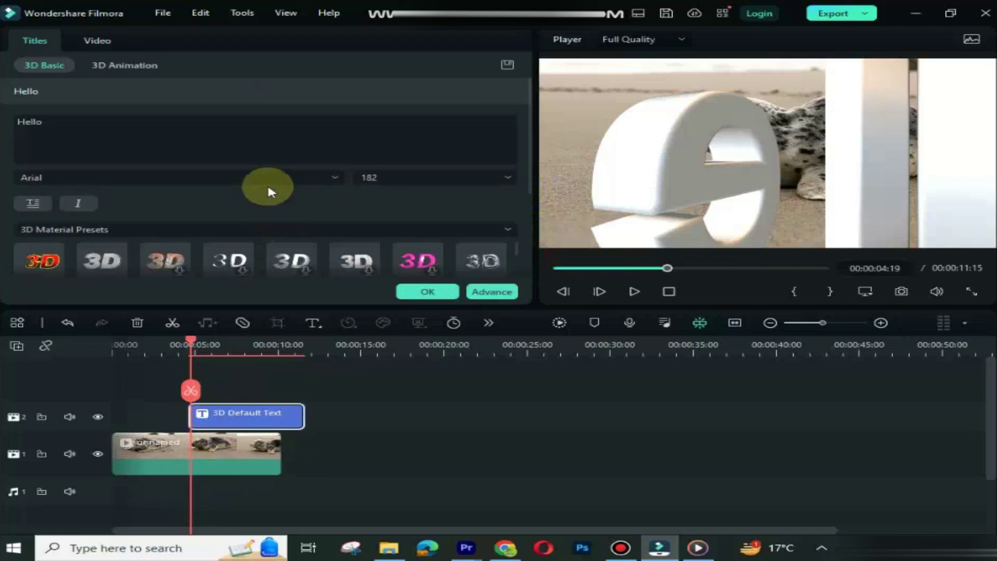
scroll(263, 214, down, 5)
drag(527, 201, 526, 73)
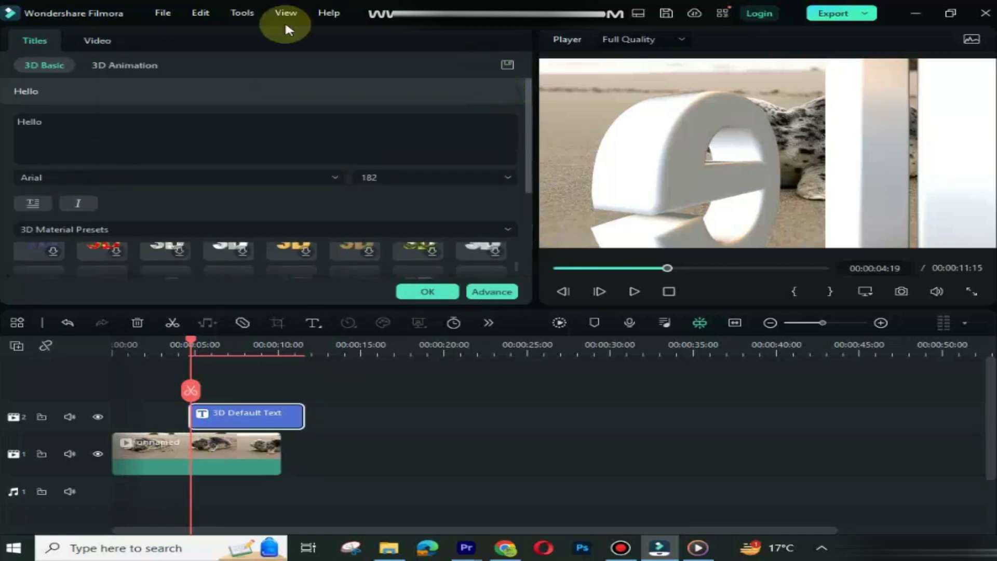
click(131, 66)
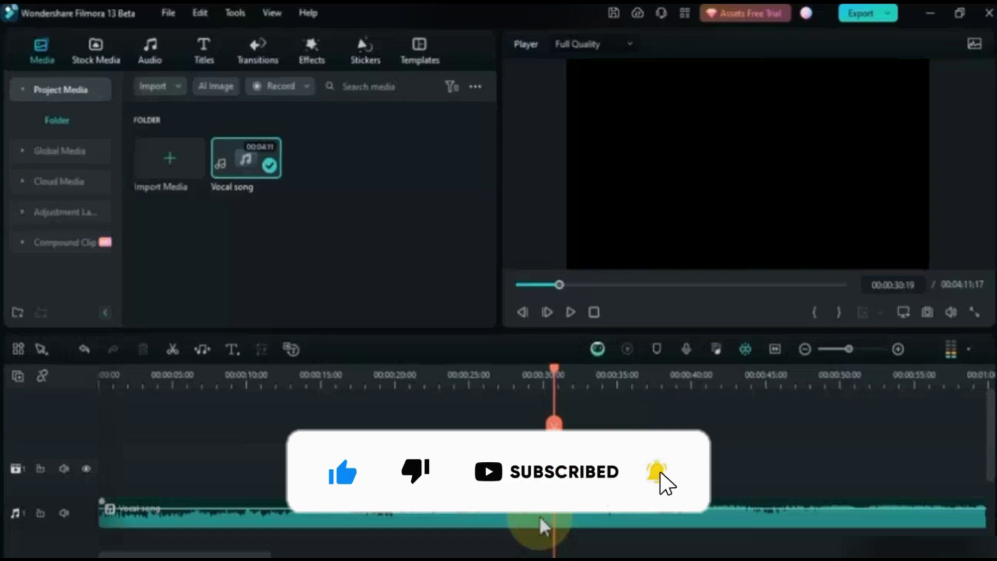
Run AI Vocal Remover on the Vocal song clip, then reselect the original clip
right_click(540, 525)
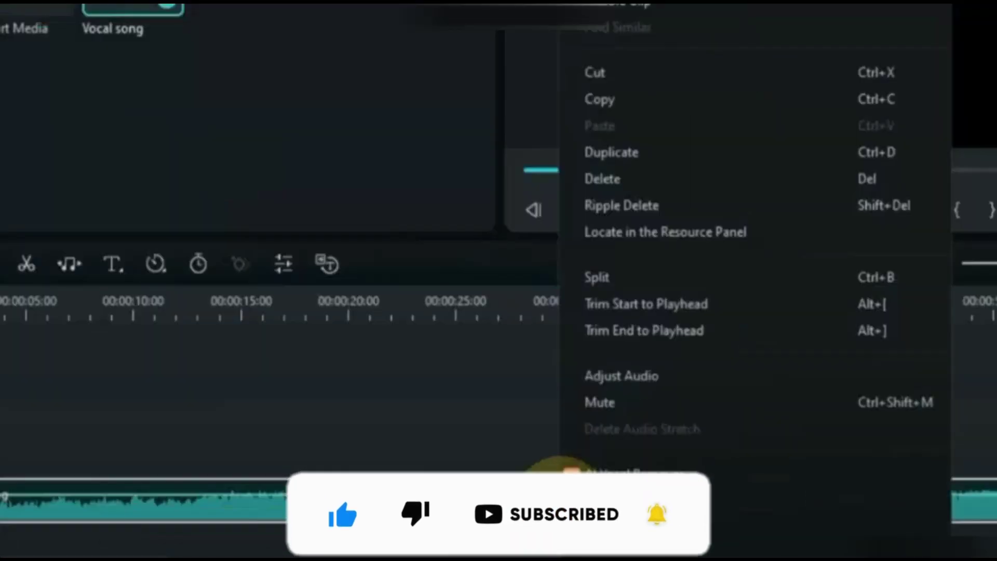
click(613, 477)
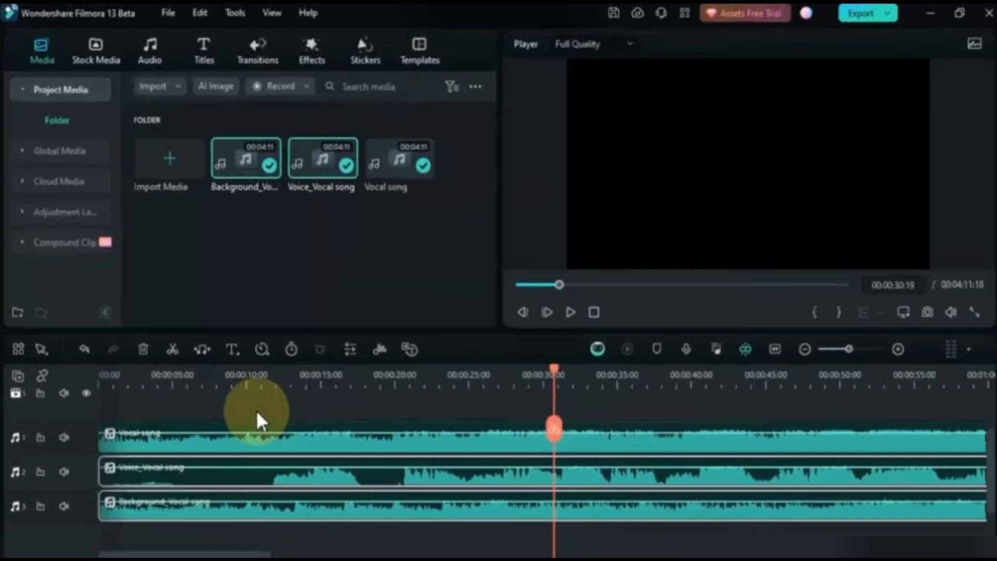
click(256, 409)
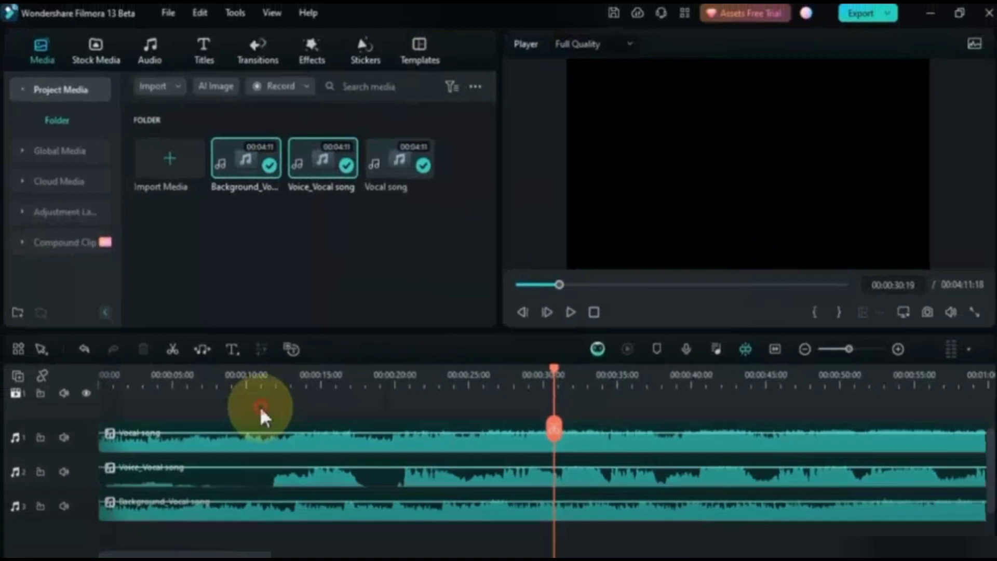
click(209, 450)
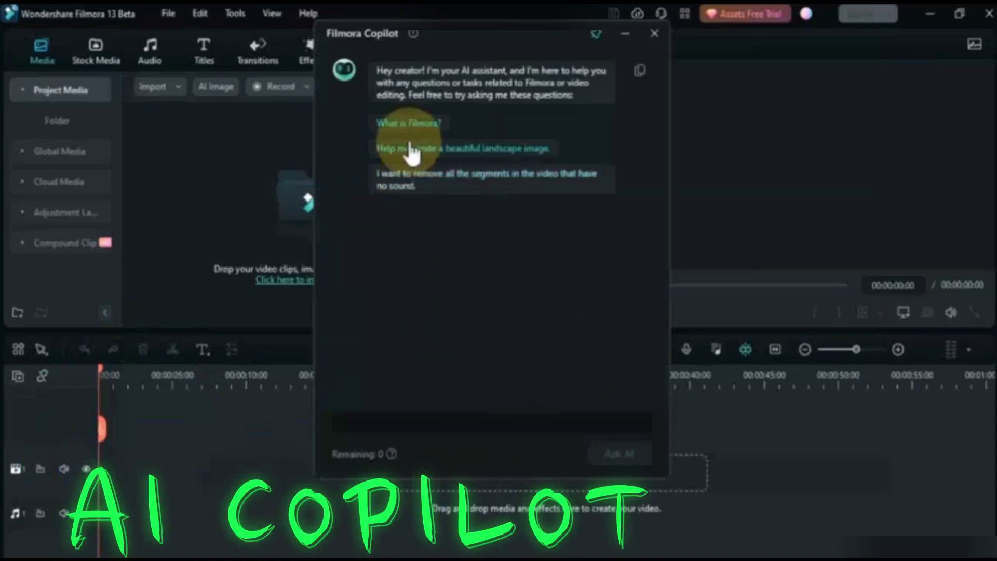
Ask AI Copilot 'When will Filmora 13 release?'
click(427, 422)
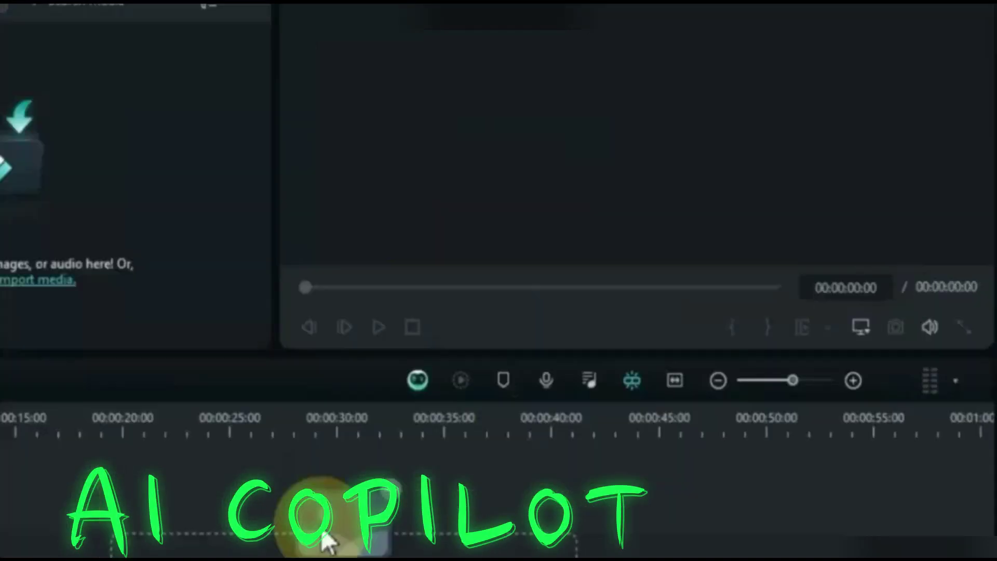
click(419, 385)
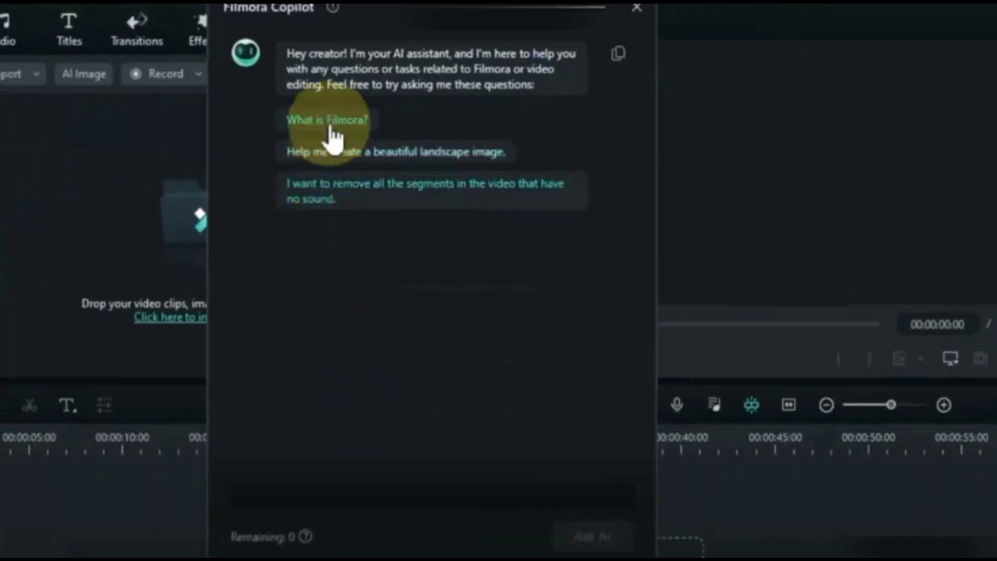
click(352, 498)
text(When wil)
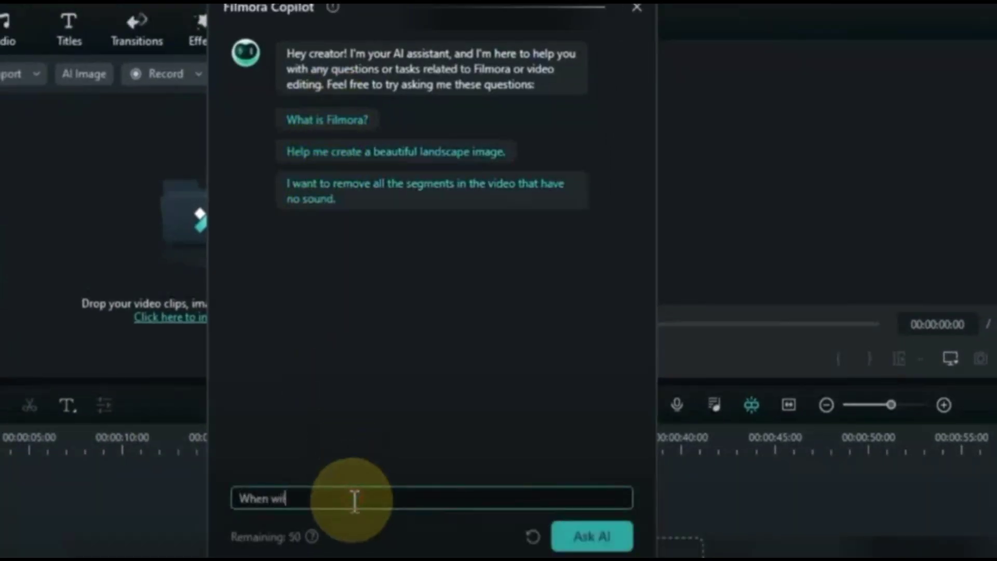
text(l Filmora 13 release?)
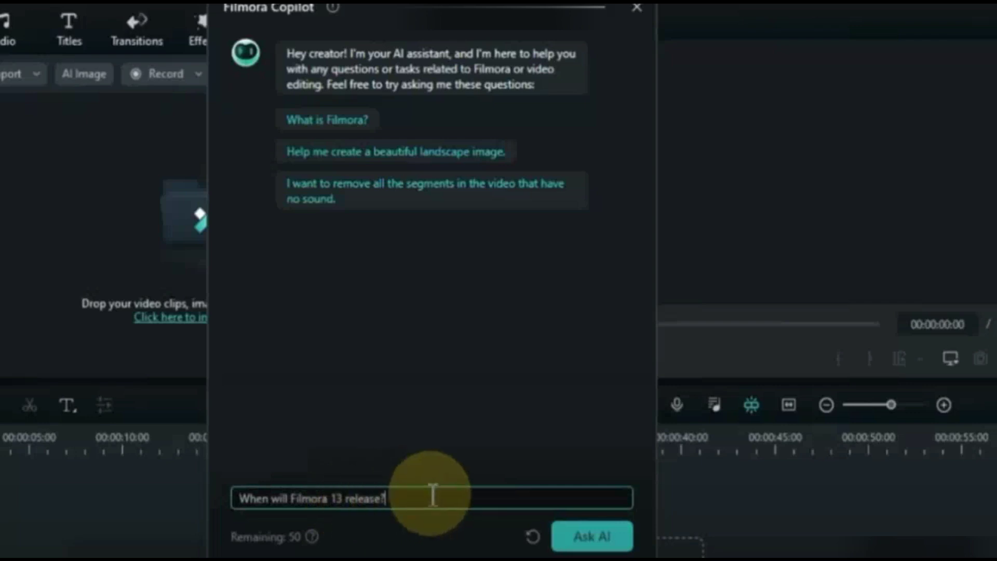
drag(430, 495, 238, 490)
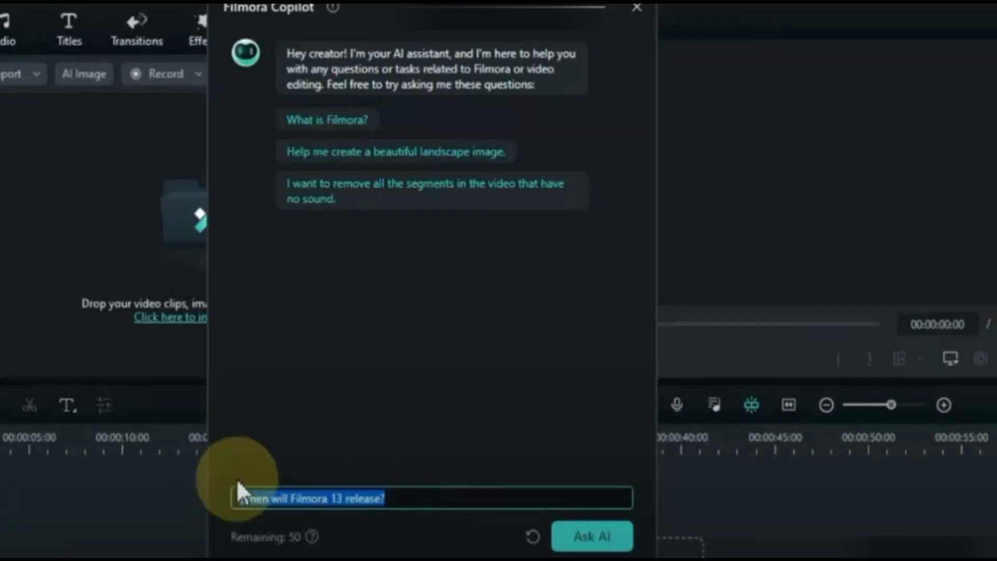
click(603, 538)
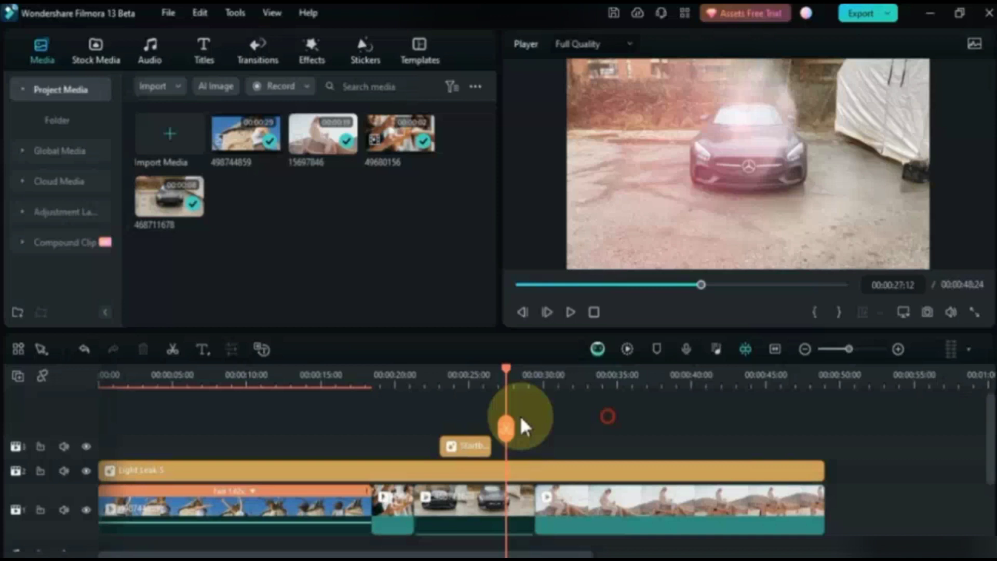
Combine all timeline clips into a compound clip whose name starts with 'My'
drag(522, 426, 300, 517)
right_click(301, 516)
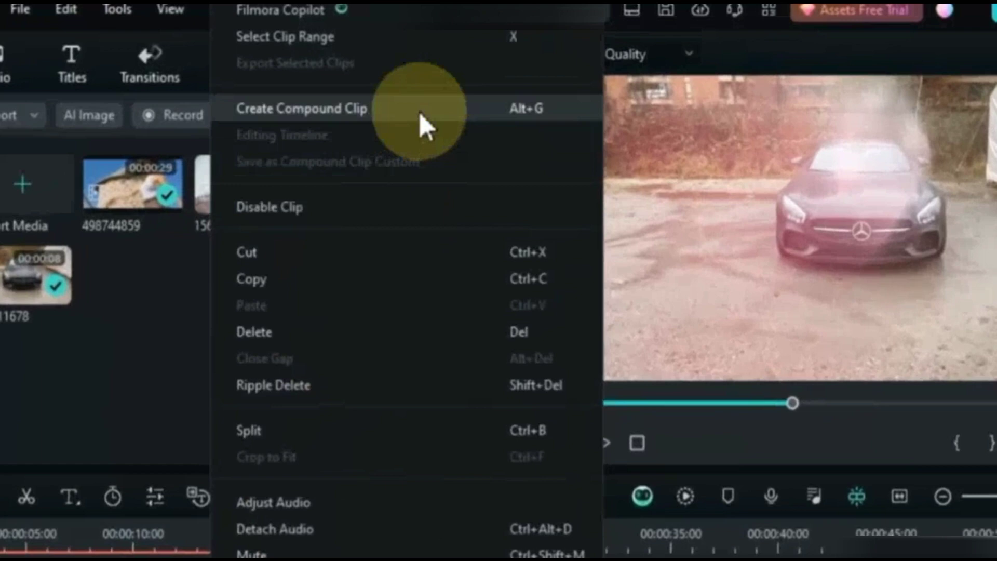
click(419, 113)
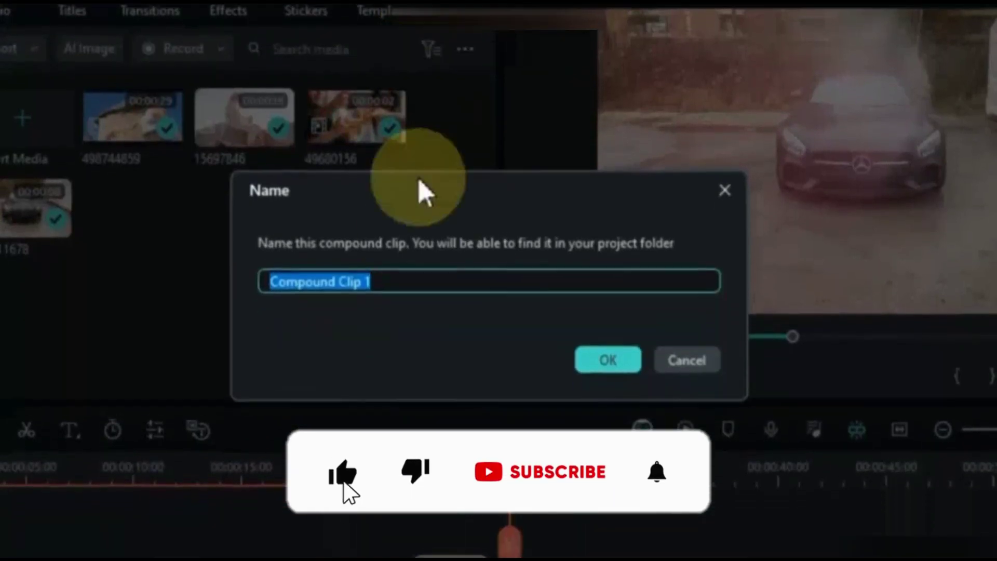
text(My new c)
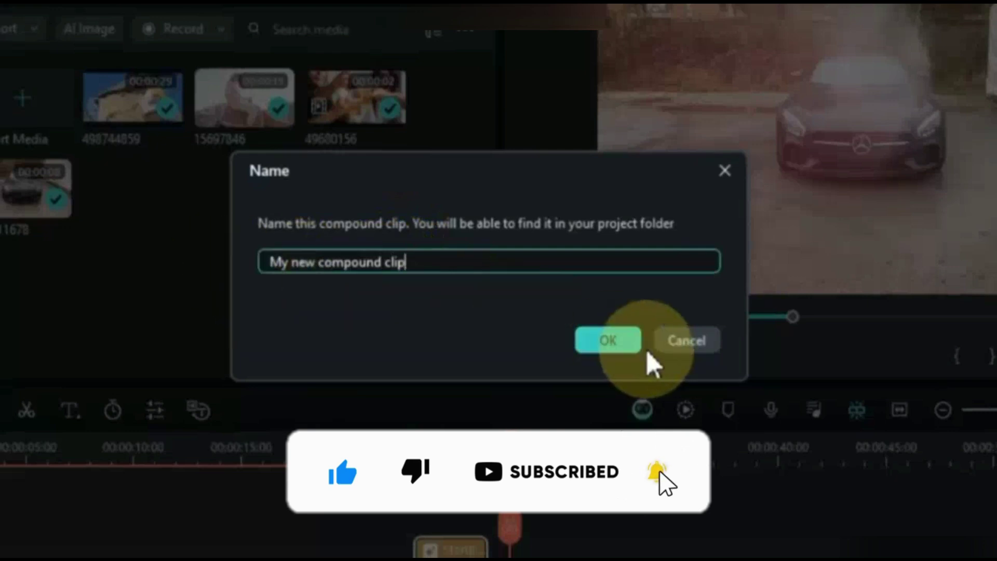
click(609, 343)
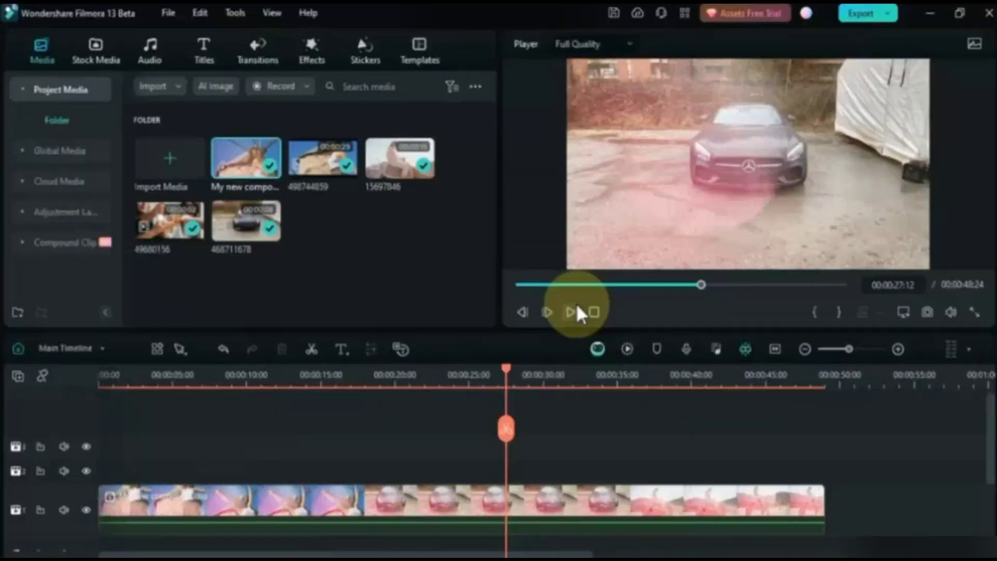
Preview the car shot, then save the main-track clip as a custom compound clip
drag(512, 521, 996, 560)
drag(889, 452, 187, 480)
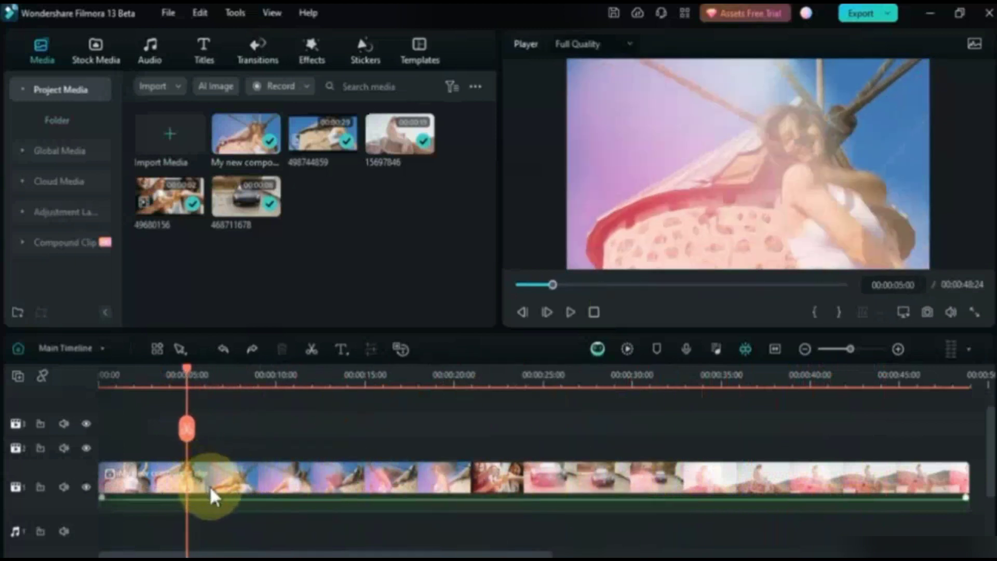
click(241, 476)
right_click(241, 472)
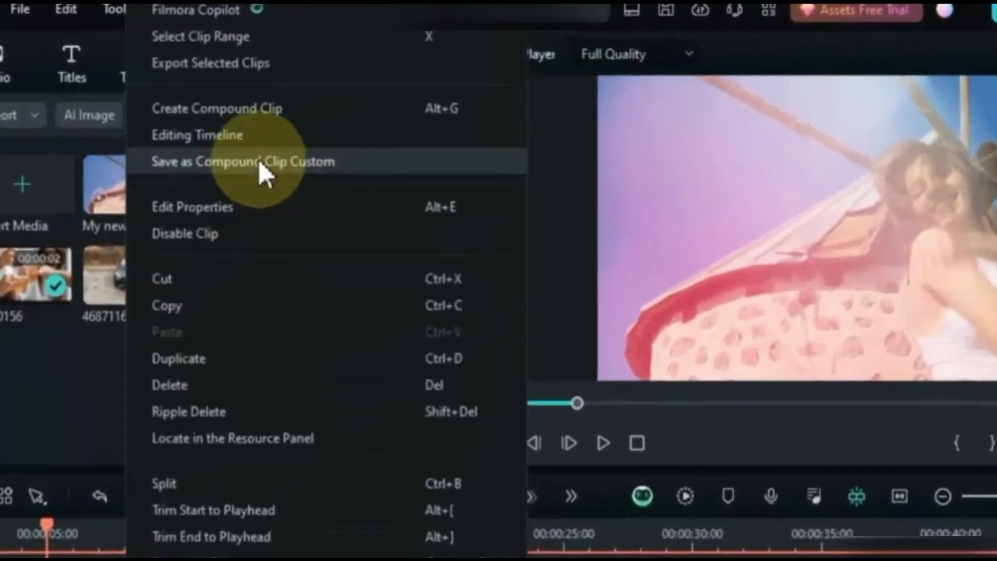
click(259, 160)
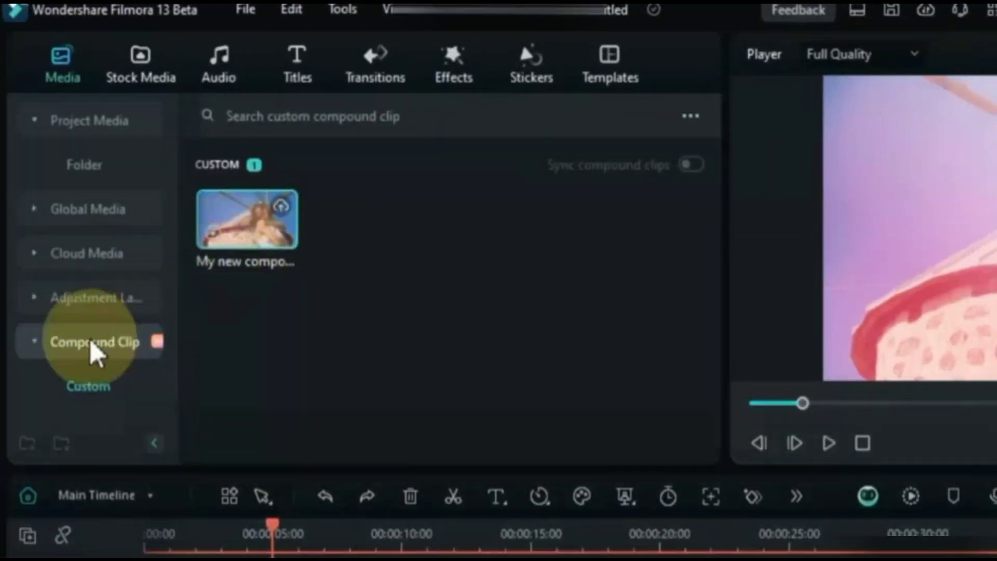
drag(270, 529, 811, 560)
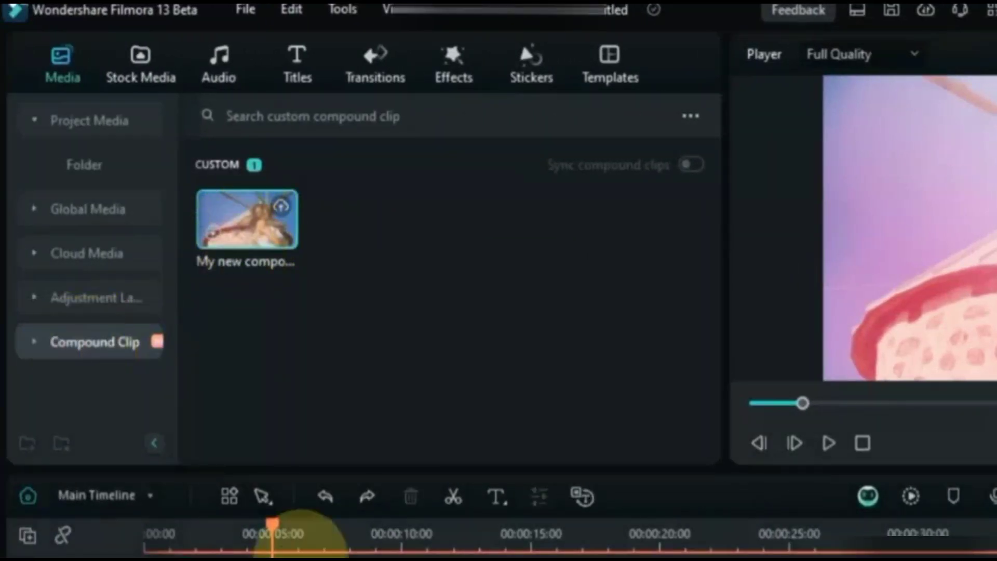
drag(560, 426, 854, 427)
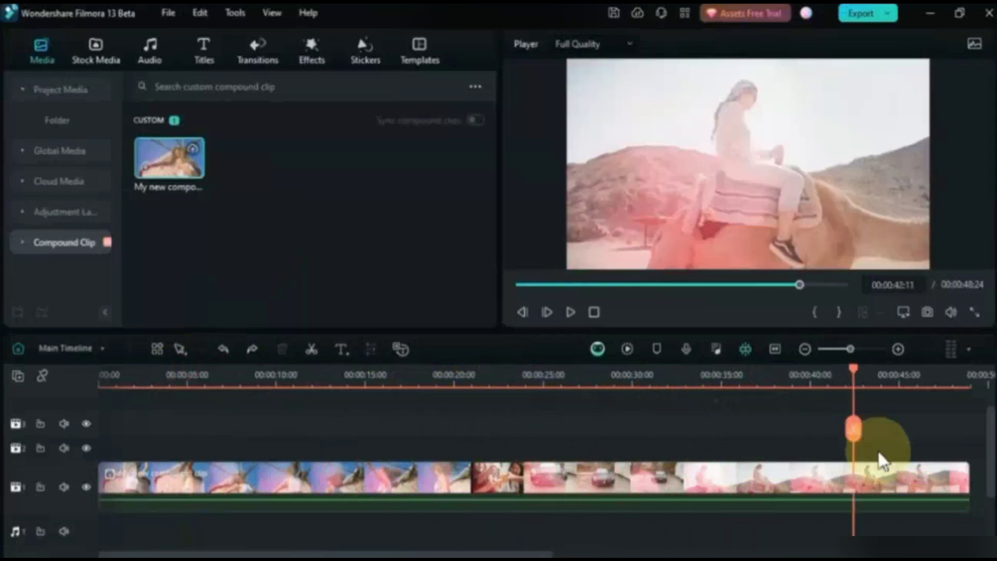
click(836, 485)
drag(600, 488, 452, 456)
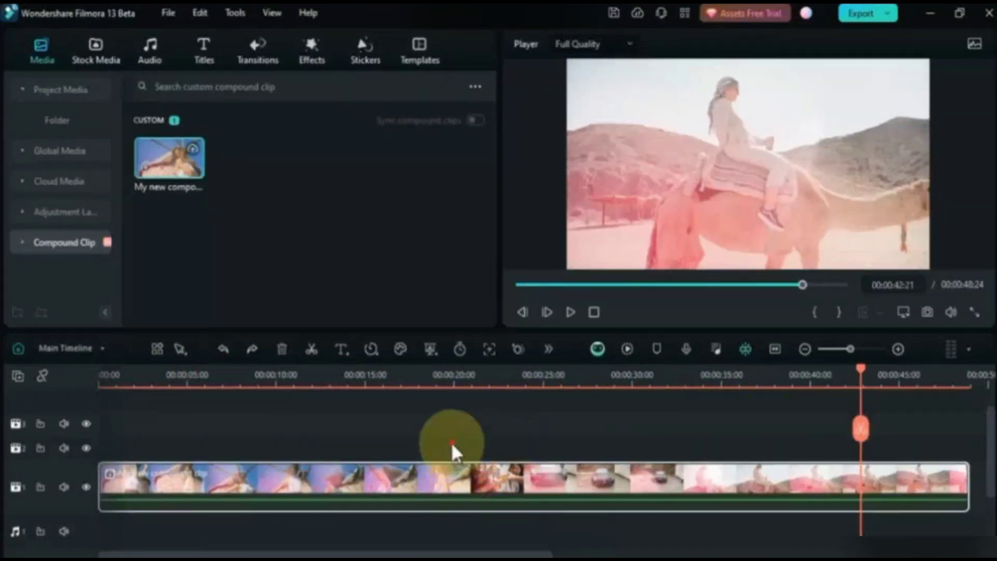
click(451, 457)
click(98, 269)
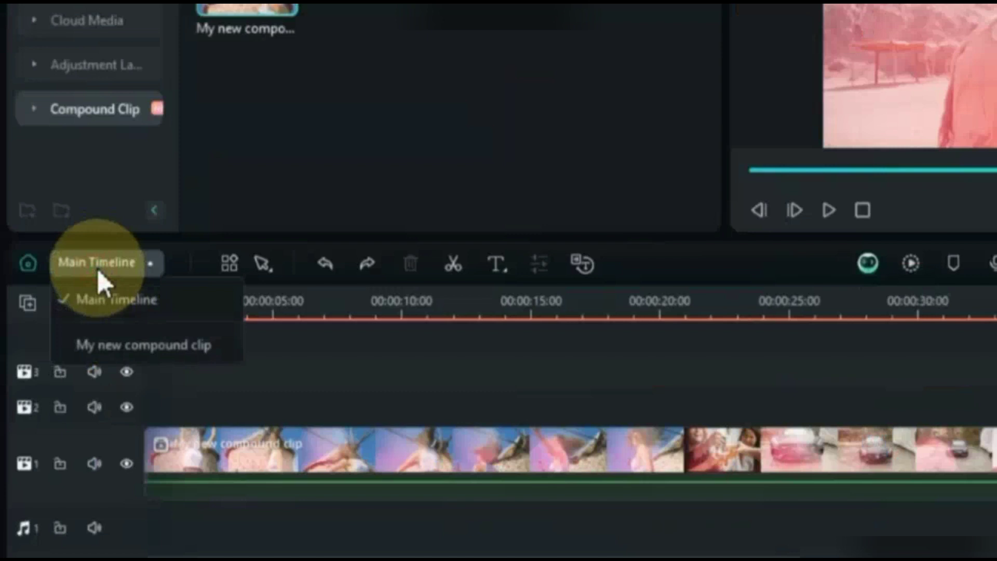
click(130, 344)
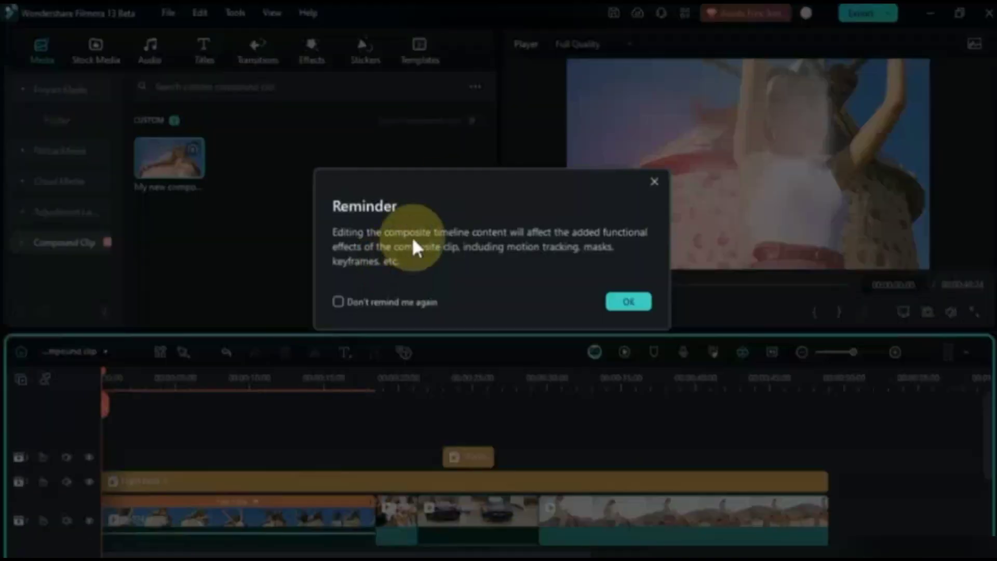
click(634, 305)
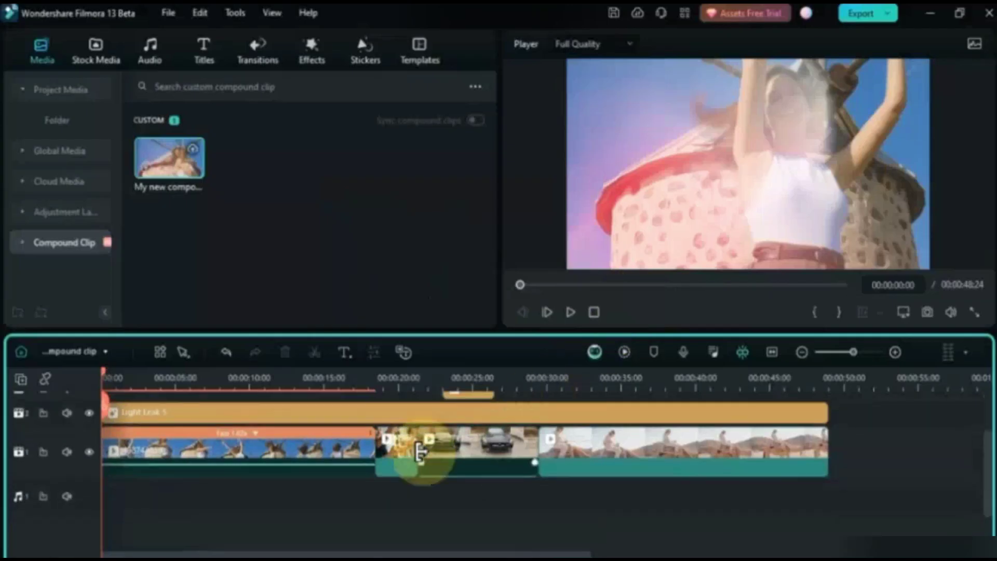
scroll(422, 451, down, 2)
click(73, 351)
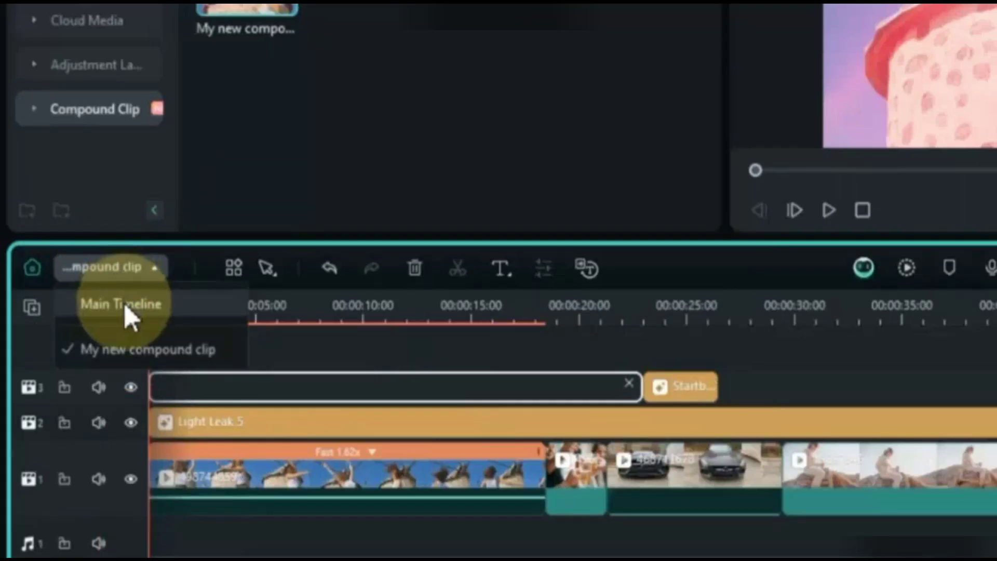
click(123, 304)
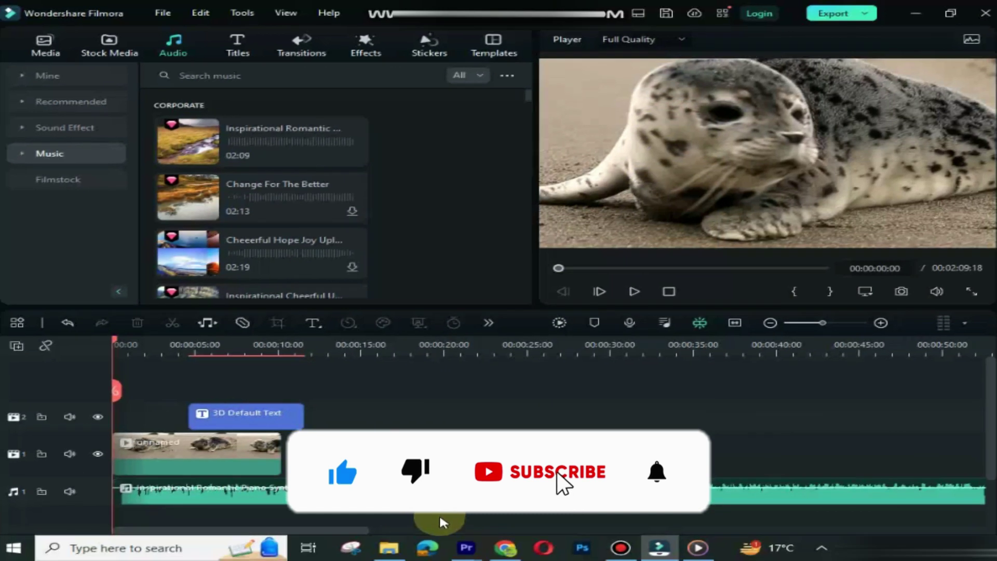
Group the 3D Default Text title with the other clips and test moving the group
scroll(431, 513, down, 1)
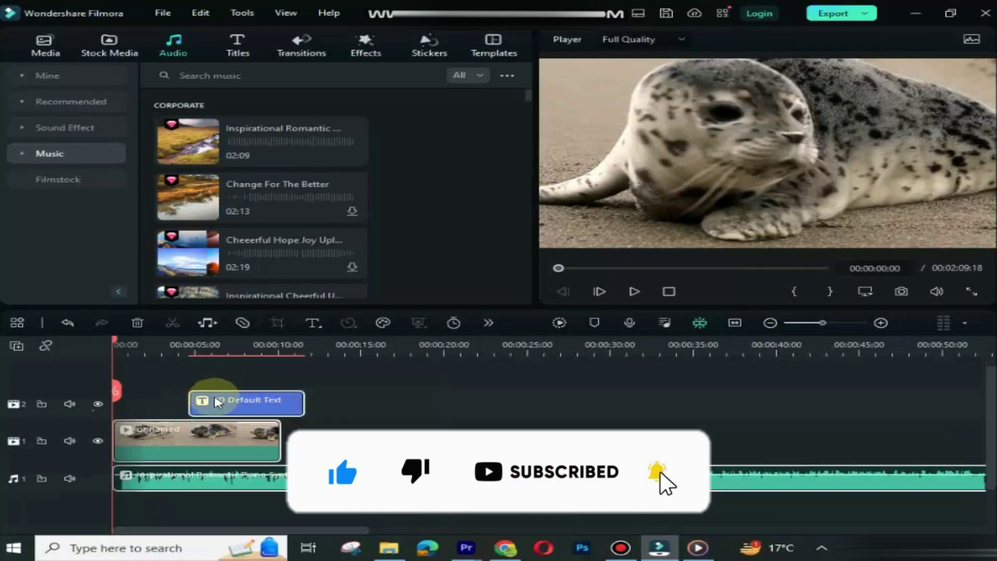
click(240, 402)
right_click(241, 403)
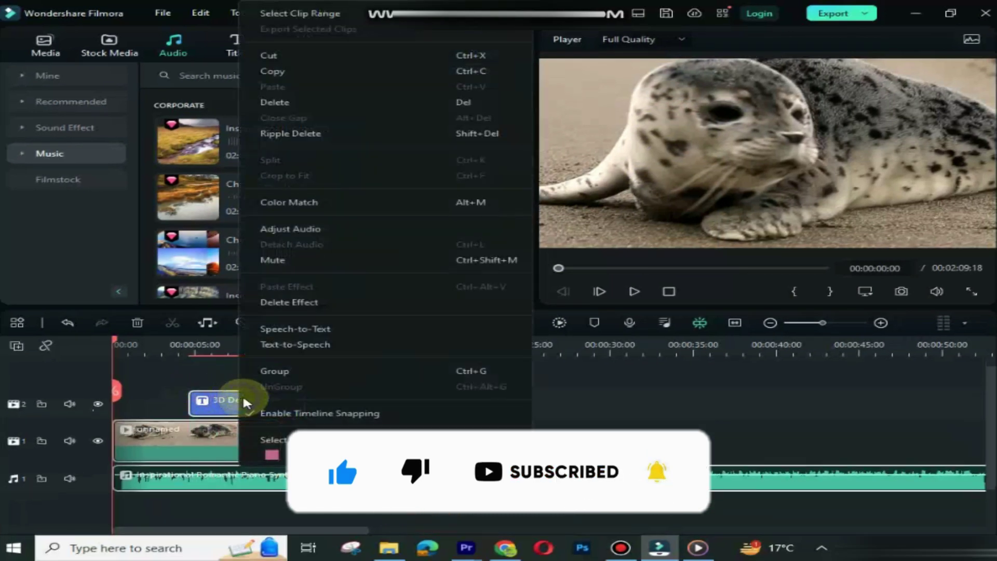
click(300, 370)
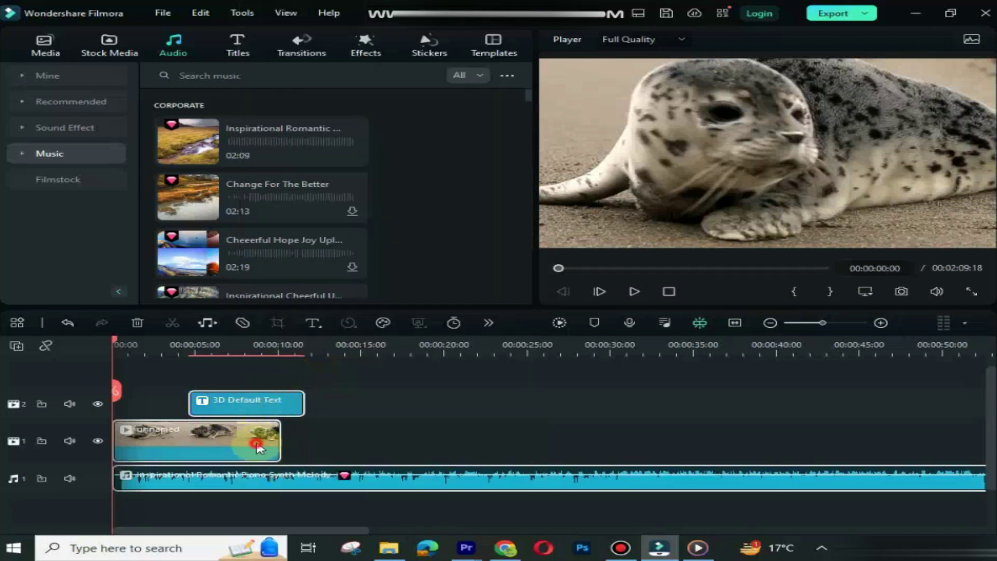
drag(258, 448, 174, 435)
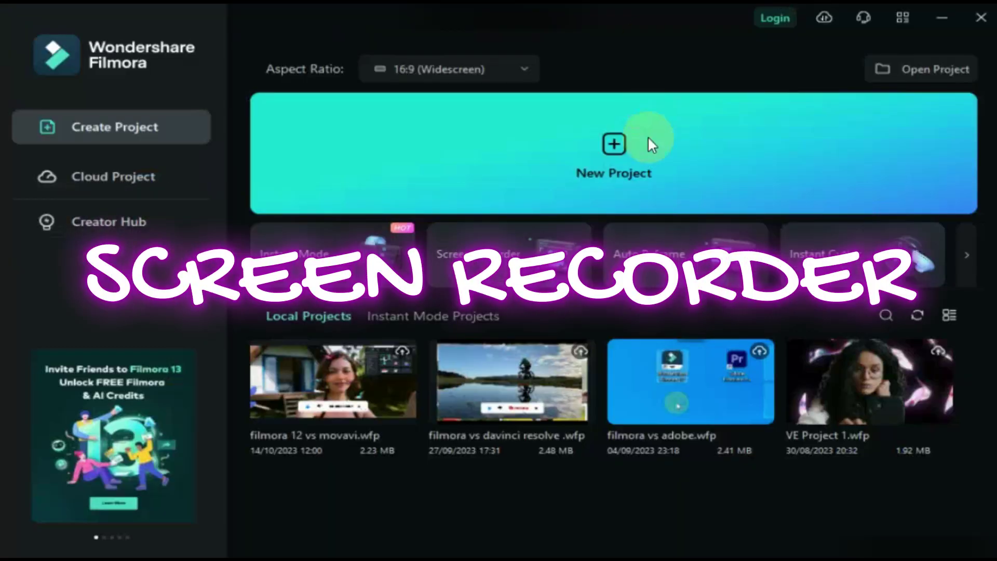
Launch the screen recorder and switch the recording area to a custom size
click(451, 248)
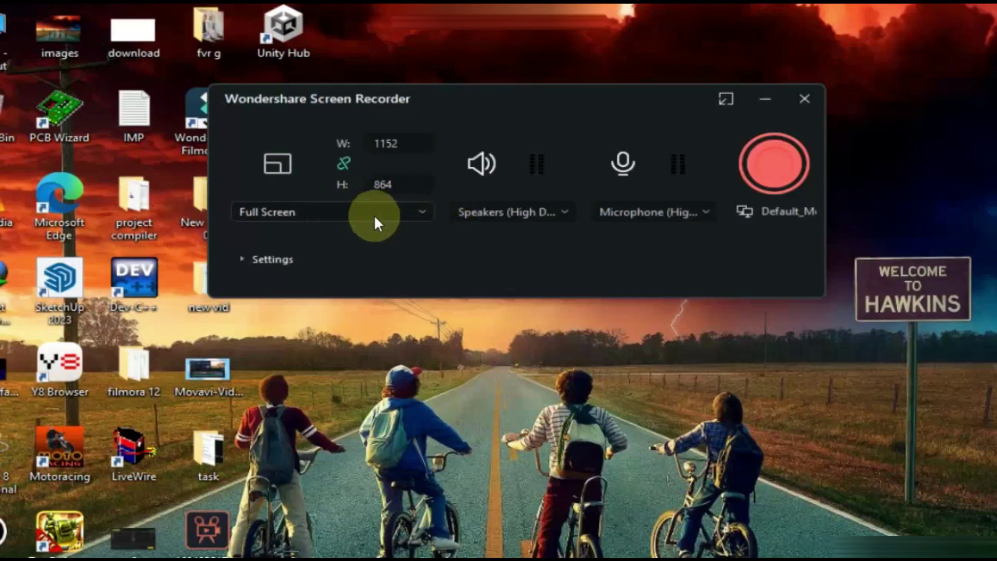
click(374, 214)
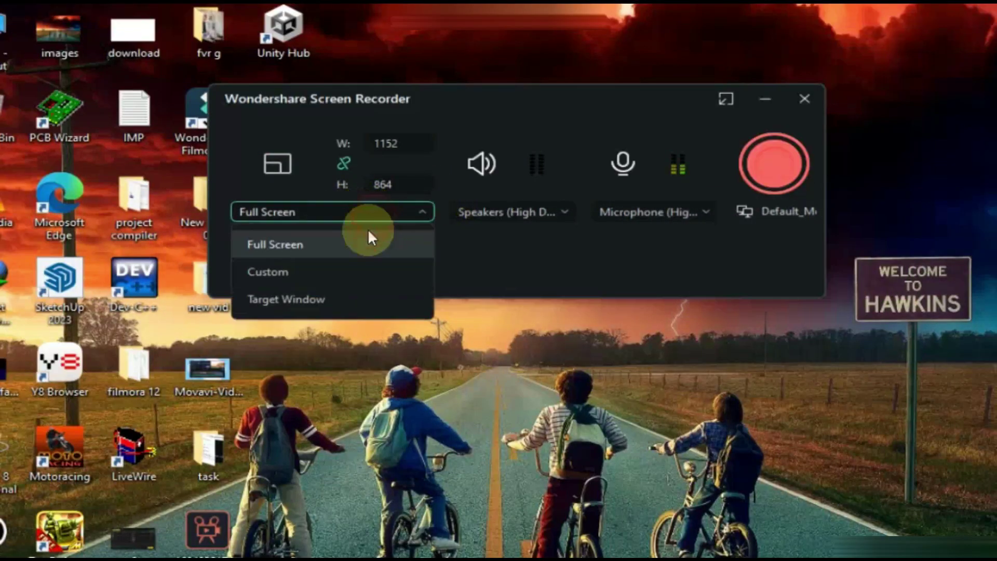
click(316, 281)
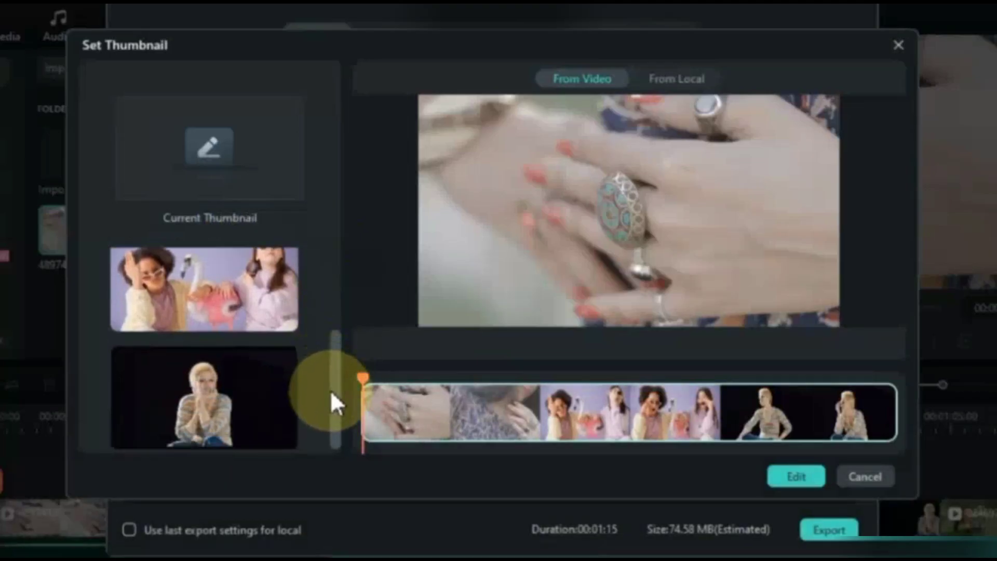
drag(333, 395, 340, 227)
Set the thumbnail from local file 14987.jpg and open it in the thumbnail editor
click(659, 81)
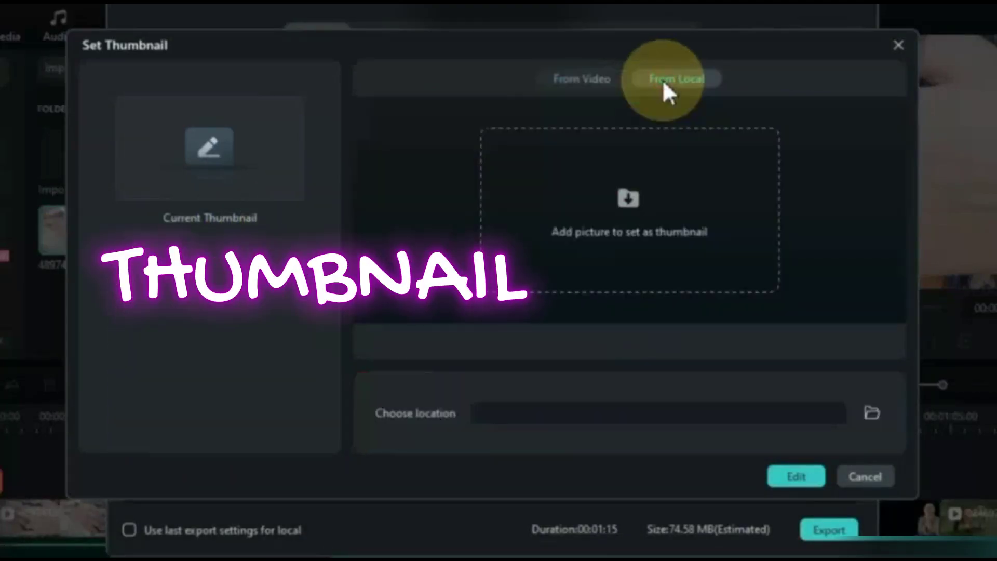
click(633, 228)
click(286, 225)
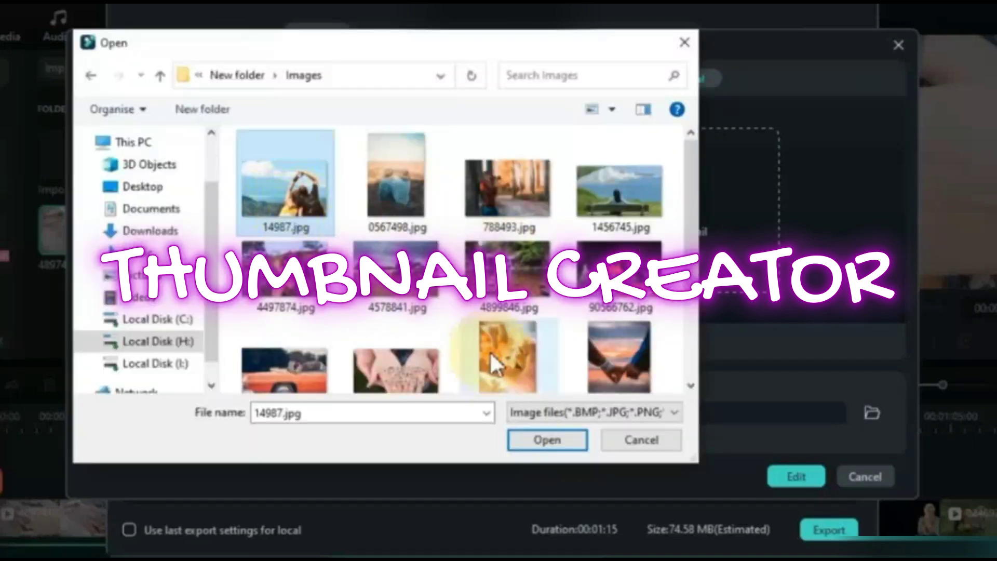
click(531, 439)
click(766, 414)
click(795, 476)
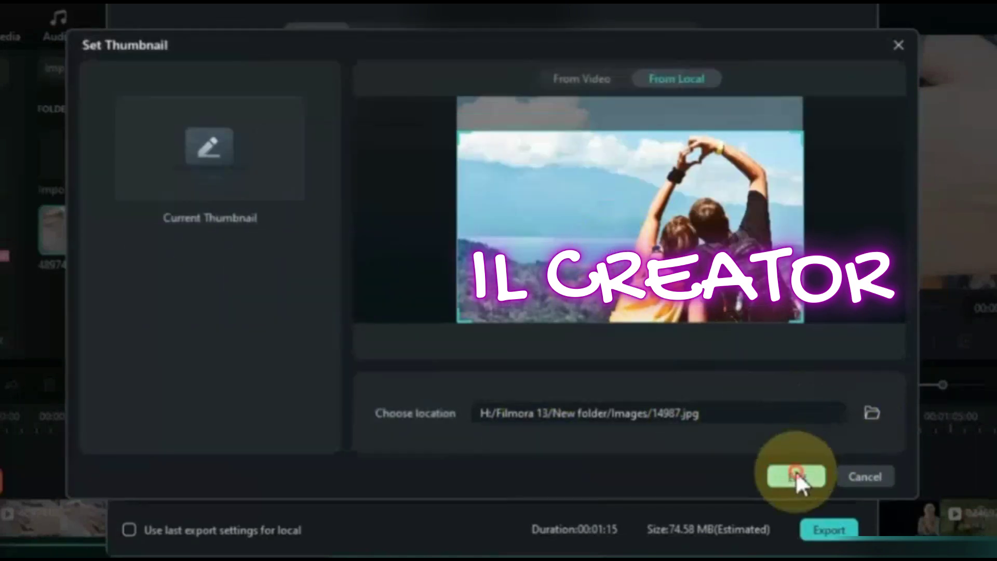
Step through and dismiss the thumbnail editor's onboarding tips
click(185, 125)
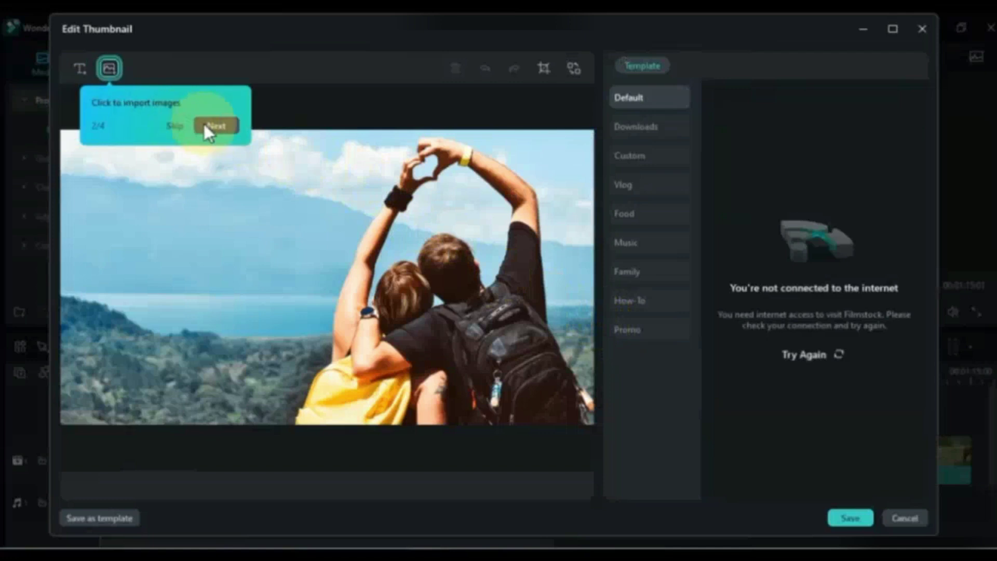
click(205, 123)
click(570, 297)
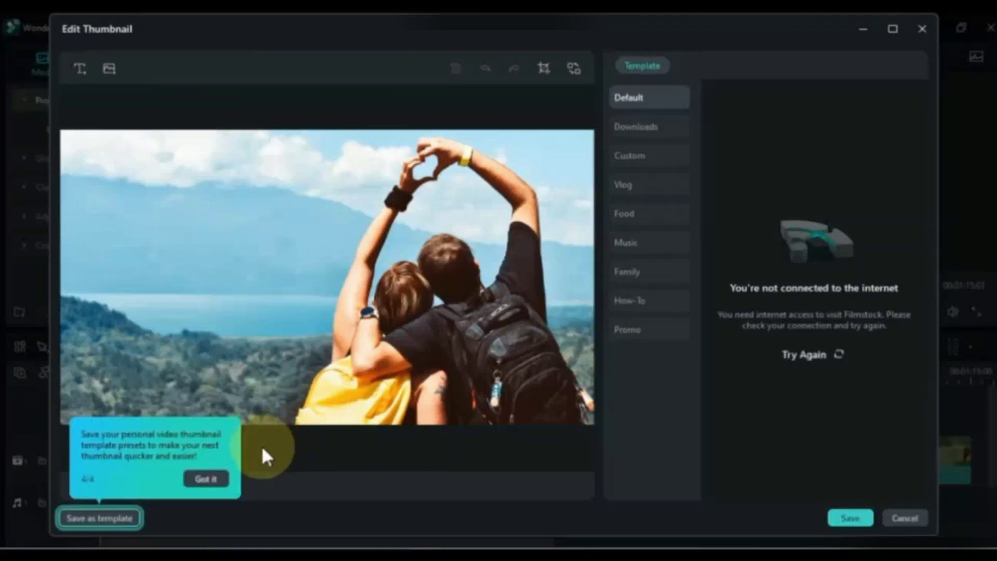
click(205, 478)
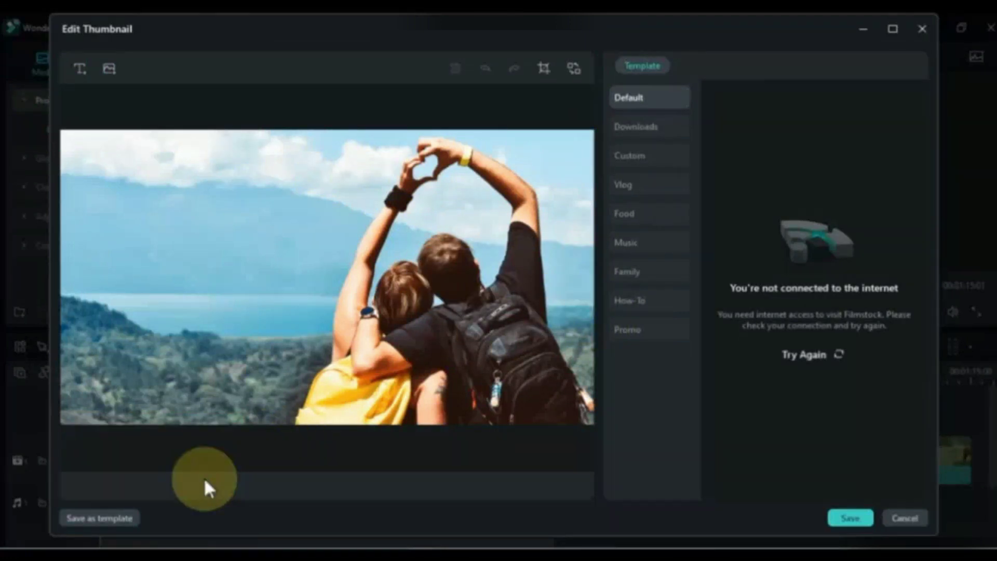
Add a two-line title 'My video / Thumbnail' at the picture's top-left
click(79, 68)
click(256, 280)
text(My video)
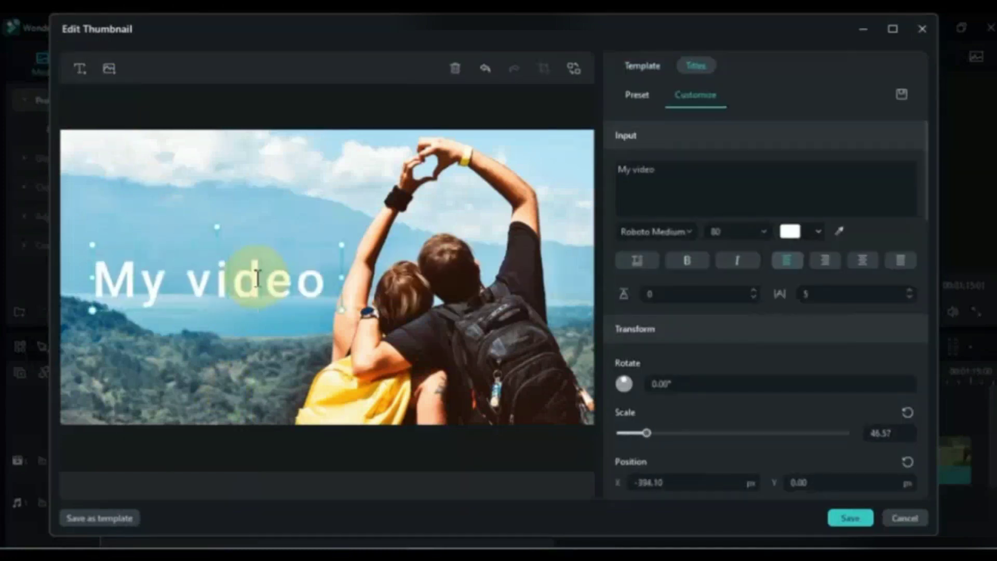
key(Return)
text(Thumbnail)
drag(238, 240, 218, 145)
Make the title yellow in Segoe UI Black font with an outline
double_click(296, 189)
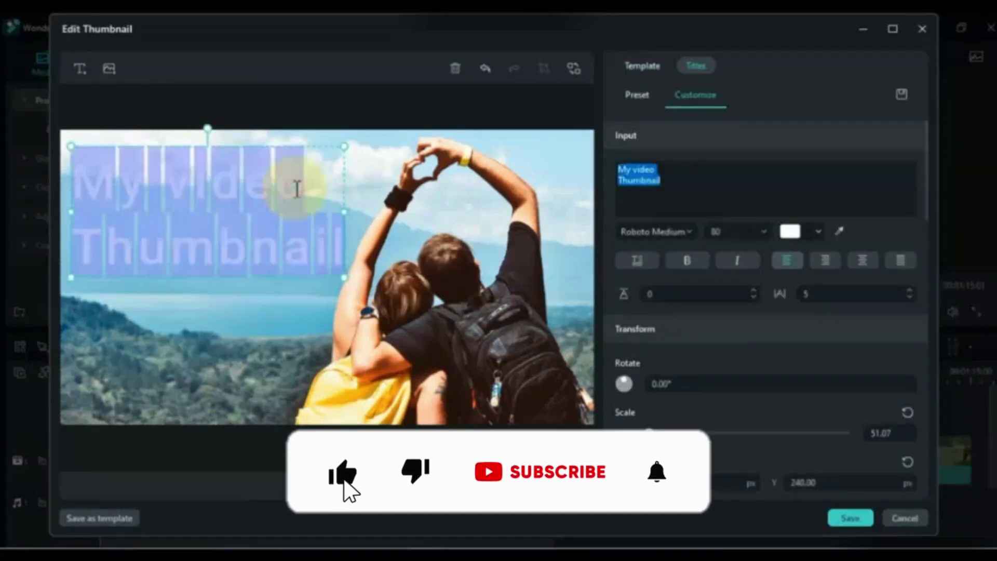
click(790, 231)
click(796, 354)
click(701, 197)
scroll(701, 198, down, 1)
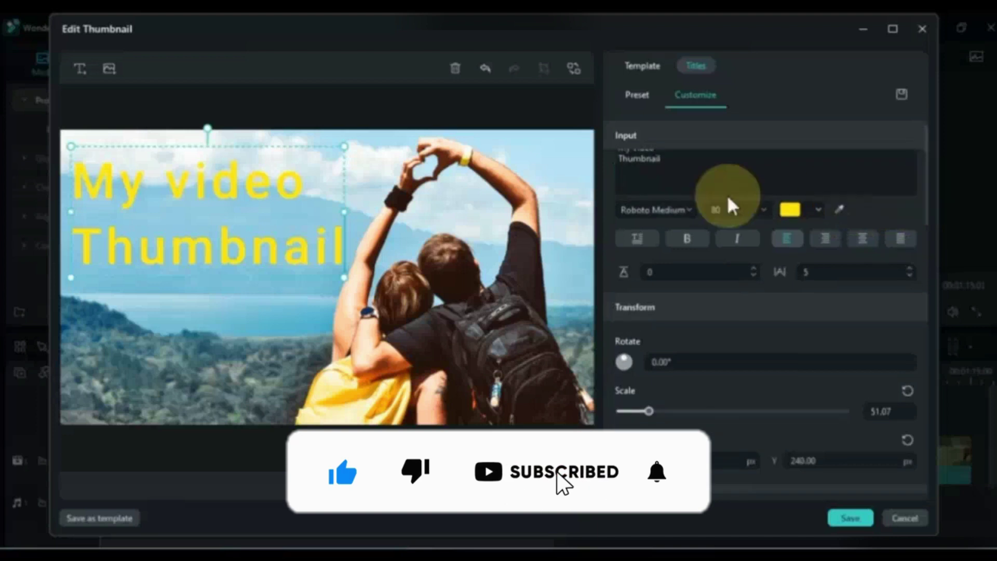
click(686, 210)
scroll(679, 350, down, 5)
click(675, 509)
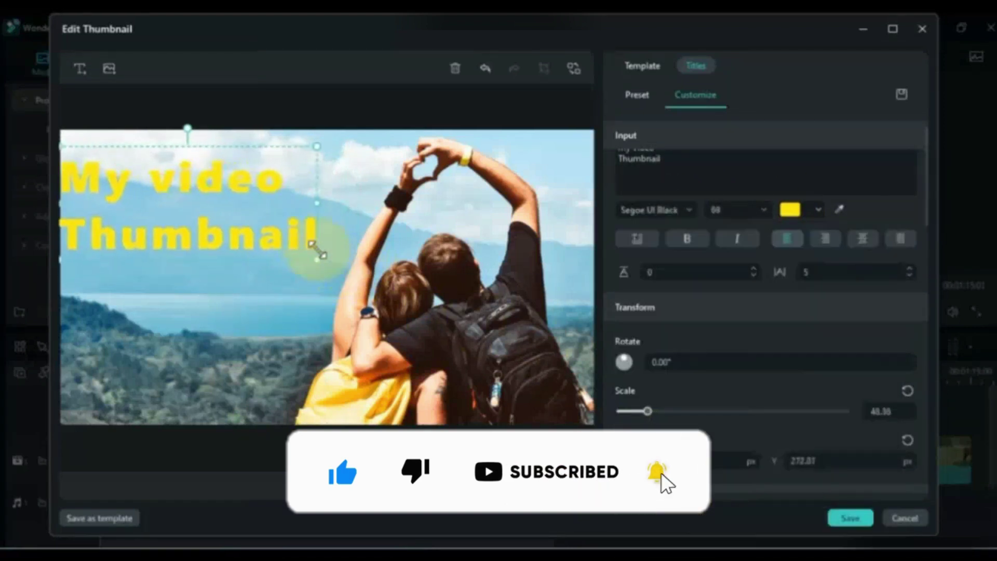
drag(926, 166, 954, 327)
click(623, 241)
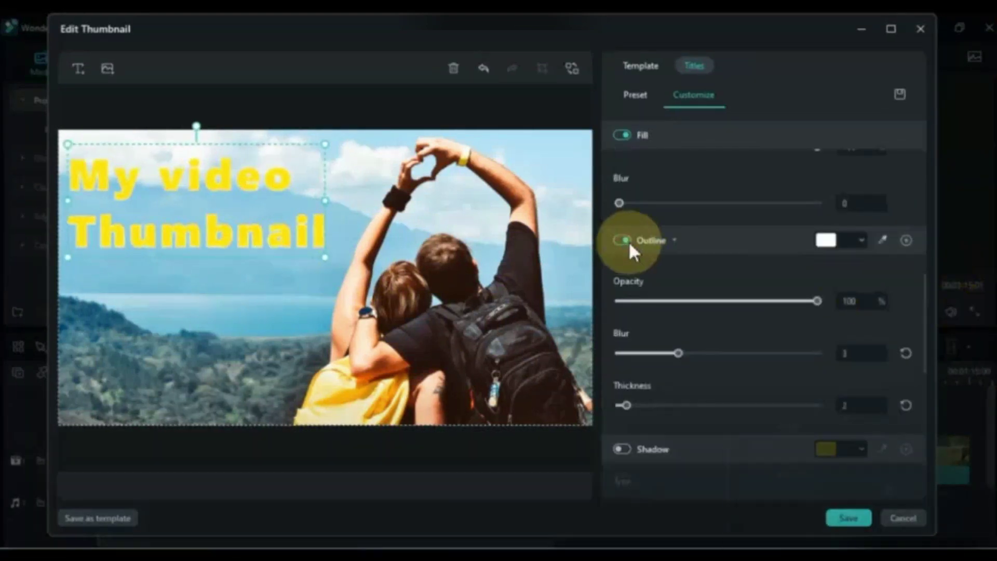